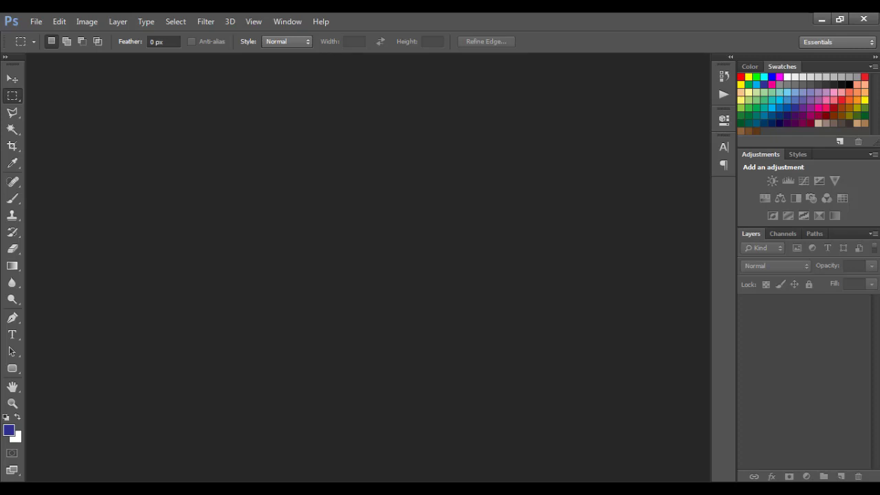
Create a new 4500 by 5400 pixel document at 300 pixels/inch in RGB Color with a white background.
{"action": "left_click", "coordinate": [15, 80]}
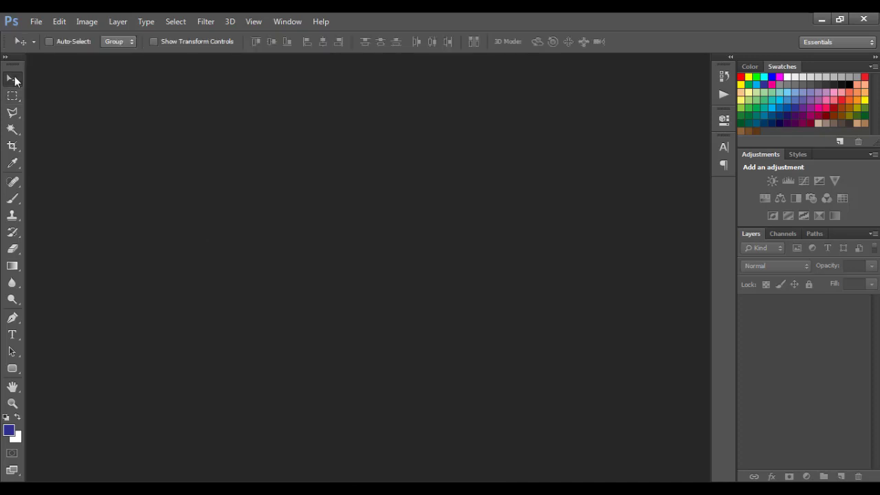
{"action": "left_click", "coordinate": [35, 22]}
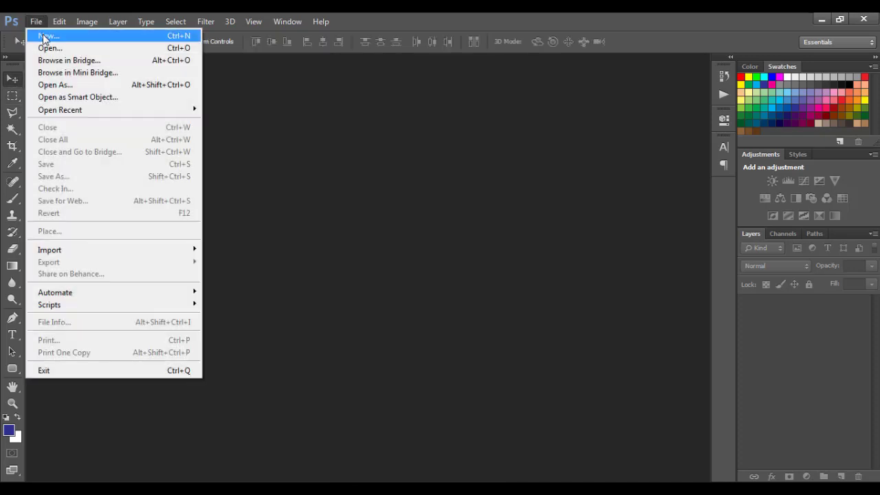
{"action": "left_click", "coordinate": [44, 37]}
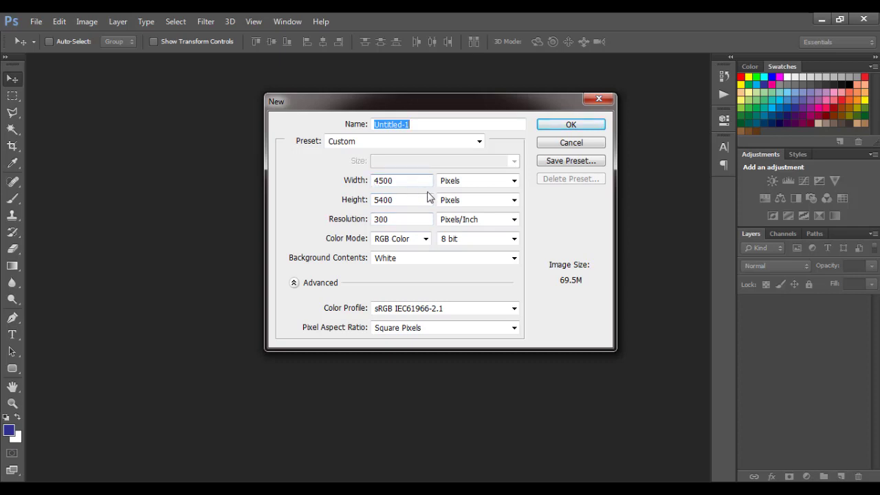
{"action": "left_click", "coordinate": [569, 125]}
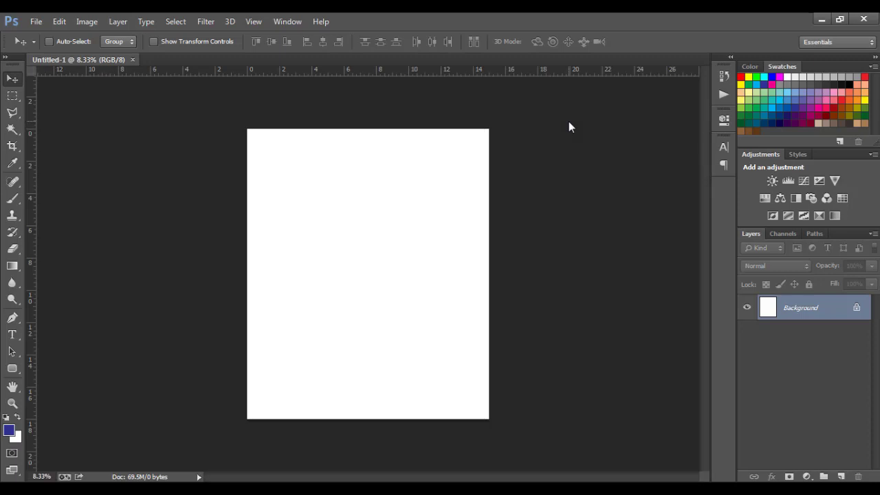
Convert the locked Background into a regular layer, and briefly hide and reshow it.
{"action": "double_click", "coordinate": [857, 313]}
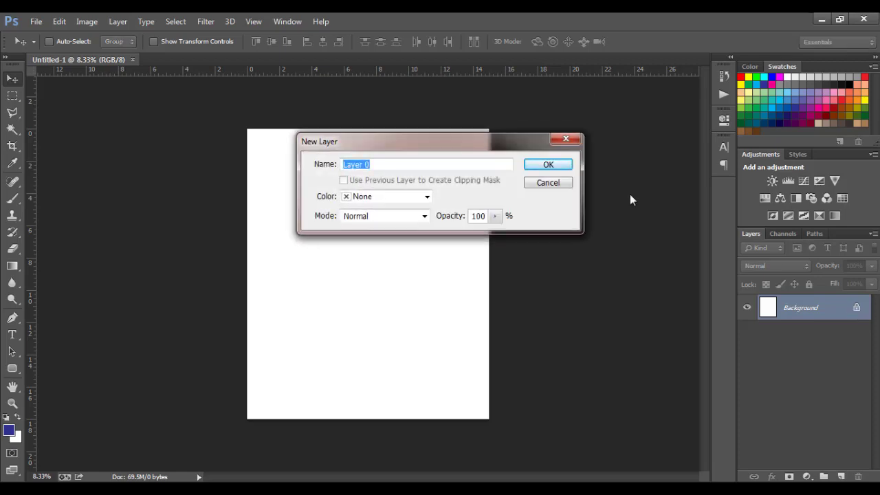
{"action": "left_click", "coordinate": [548, 165]}
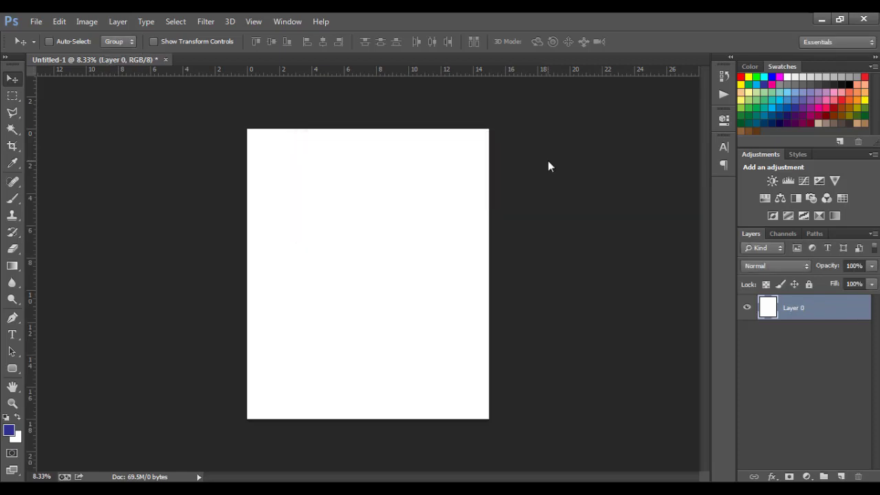
{"action": "left_click", "coordinate": [746, 309]}
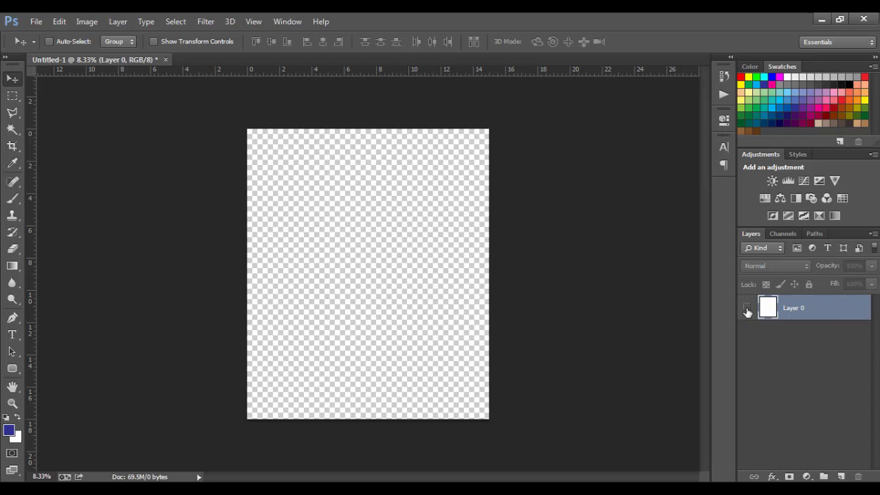
{"action": "left_click", "coordinate": [747, 308]}
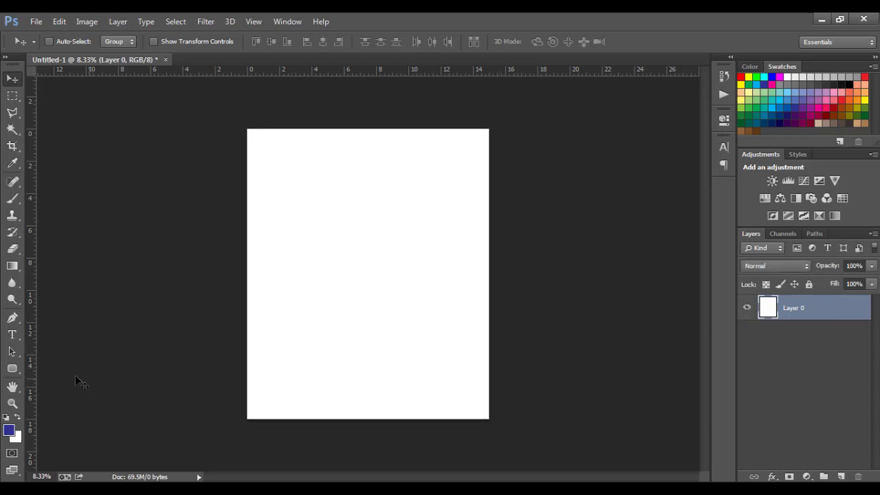
Add the text "don't give up" in Lemon/Milk light at 12 pt on the upper part of the canvas.
{"action": "left_click", "coordinate": [13, 335]}
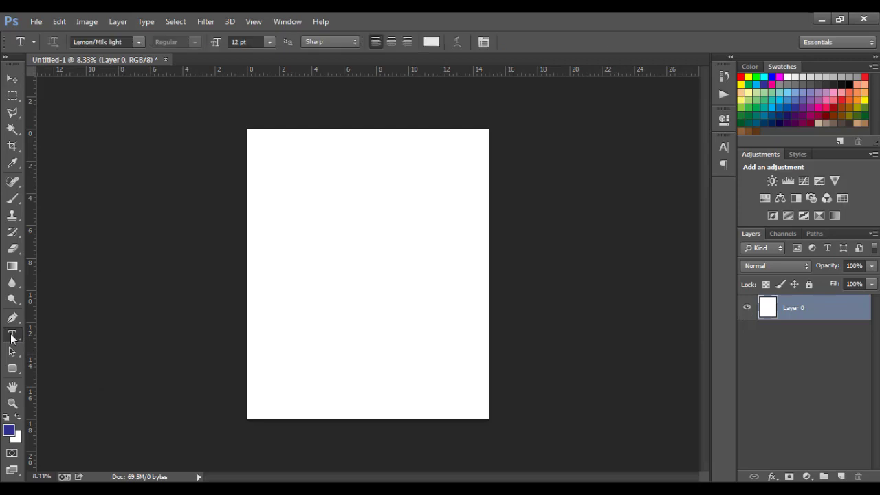
{"action": "left_click", "coordinate": [262, 184]}
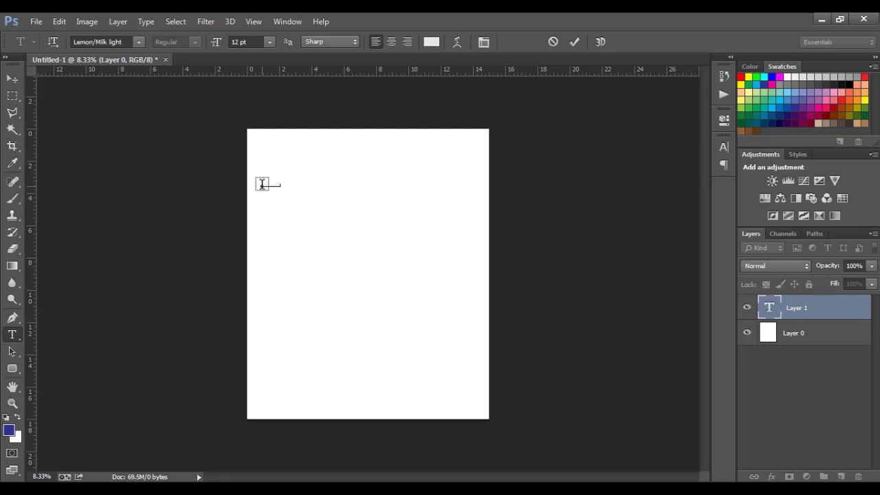
{"action": "left_click", "coordinate": [10, 82]}
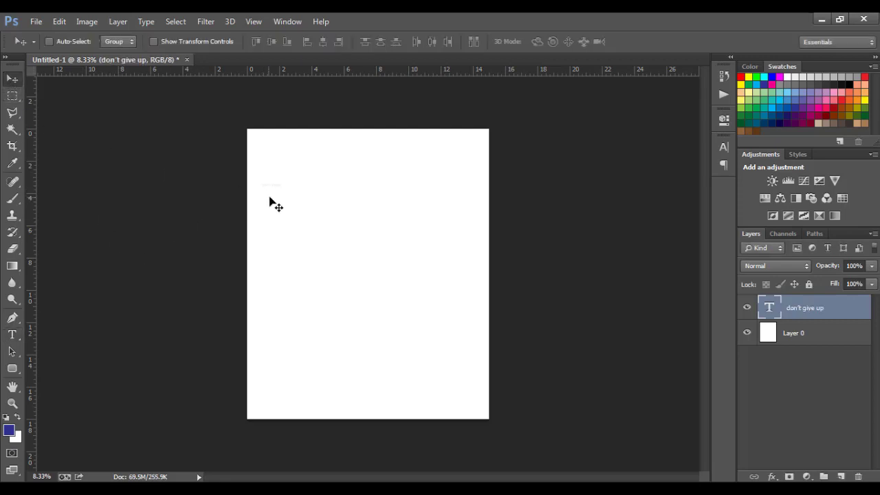
Enlarge the text proportionally to about 1138% and place it centered near the canvas's top edge.
{"action": "left_click_drag", "start_coordinate": [272, 187], "coordinate": [341, 229]}
{"action": "key", "text": "ctrl+t"}
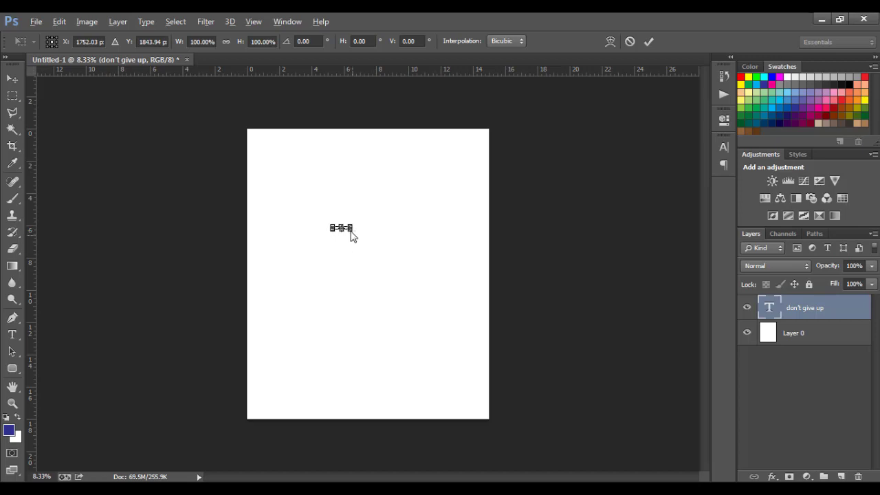
{"action": "mouse_move", "coordinate": [355, 240]}
{"action": "left_mouse_down"}
{"action": "mouse_move", "coordinate": [346, 225]}
{"action": "mouse_move", "coordinate": [356, 236]}
{"action": "left_mouse_up"}
{"action": "key", "text": "ctrl+z"}
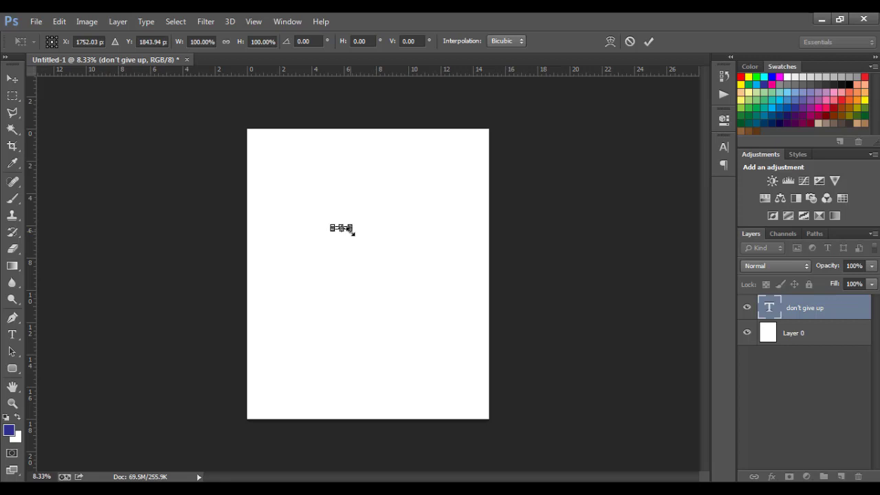
{"action": "left_click_drag", "start_coordinate": [351, 231], "coordinate": [431, 319]}
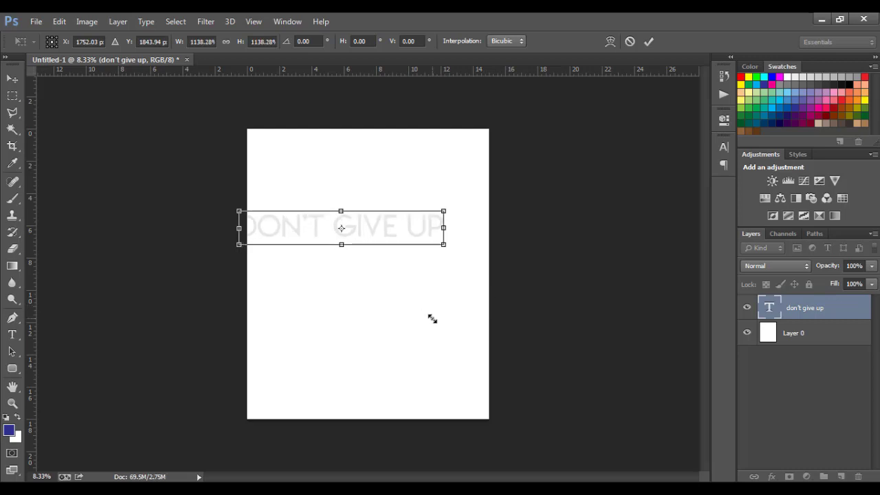
{"action": "key", "text": "Return"}
{"action": "left_click_drag", "start_coordinate": [382, 236], "coordinate": [398, 183]}
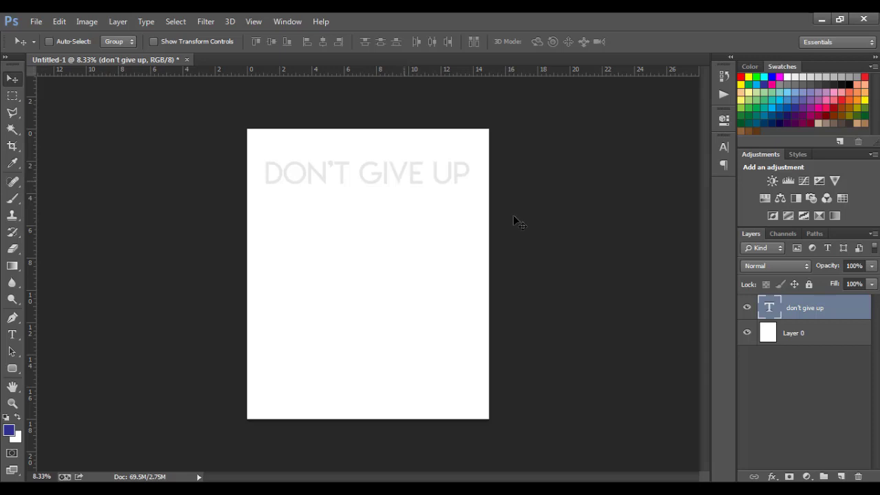
Apply a Color Overlay in green 1ad79f at 100% opacity to the "don't give up" text layer.
{"action": "double_click", "coordinate": [868, 311]}
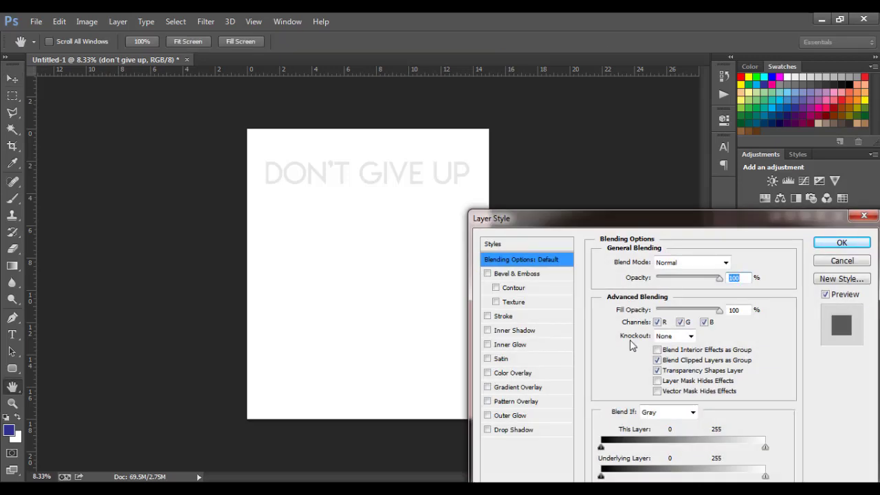
{"action": "left_click", "coordinate": [500, 375]}
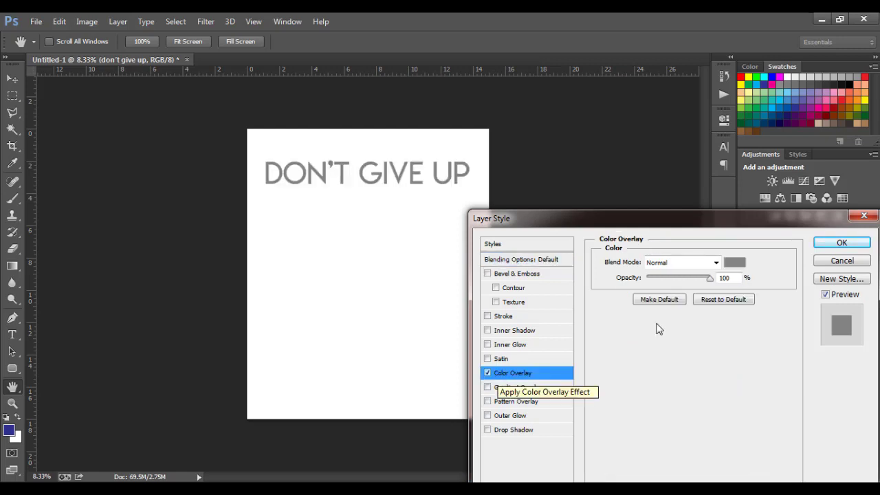
{"action": "left_click", "coordinate": [734, 264]}
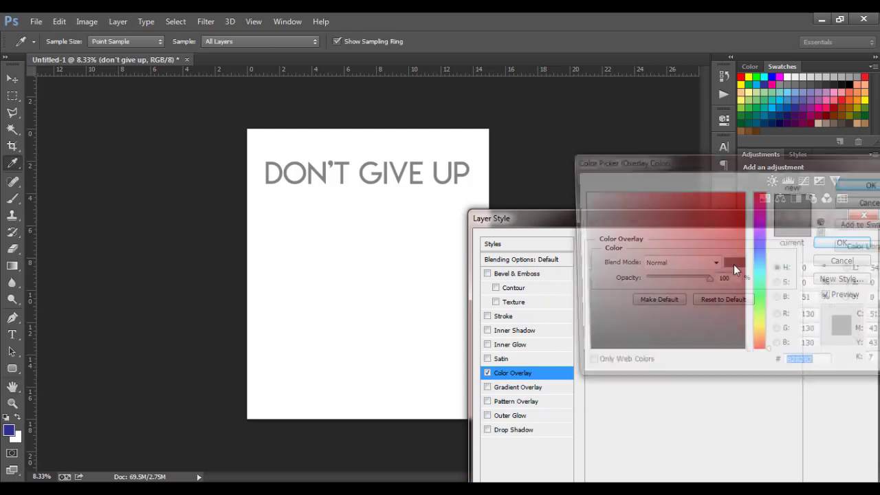
{"action": "left_click", "coordinate": [760, 282]}
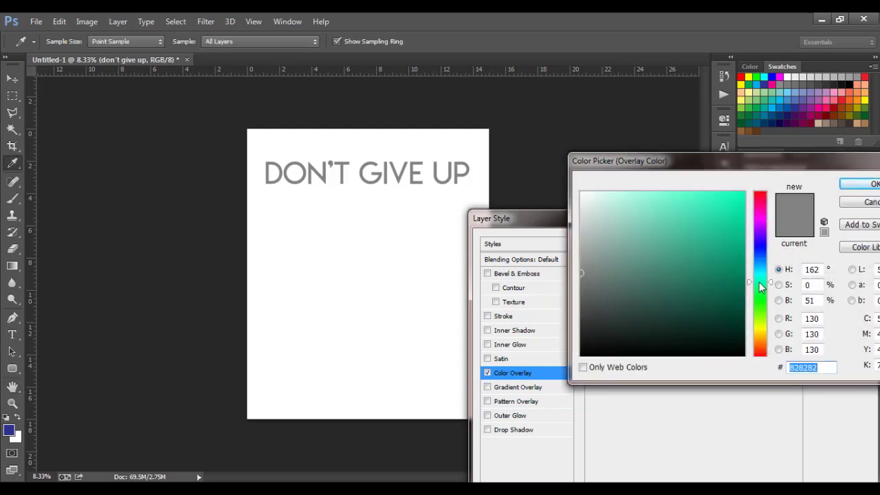
{"action": "left_click", "coordinate": [719, 272]}
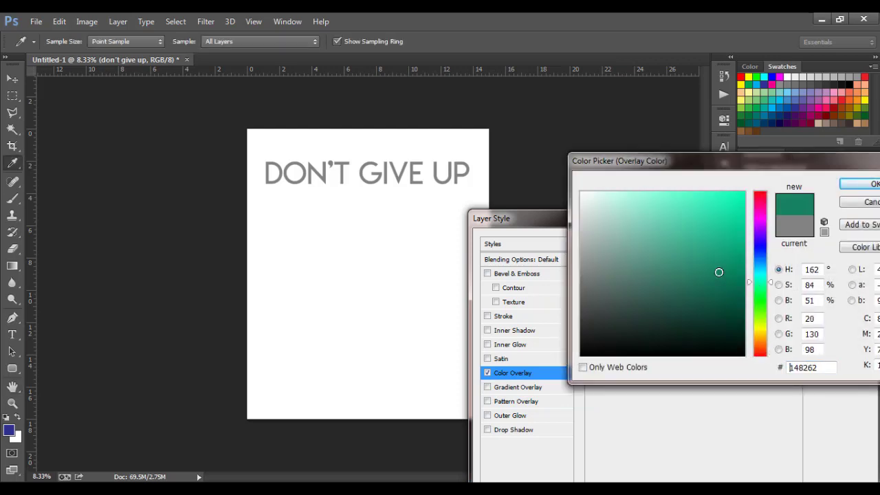
{"action": "left_click", "coordinate": [703, 233]}
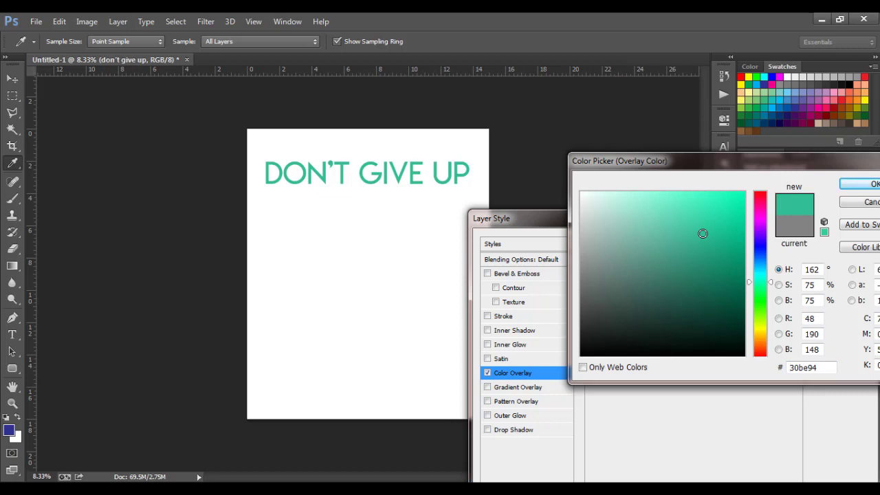
{"action": "left_click", "coordinate": [720, 232]}
{"action": "left_click", "coordinate": [725, 217]}
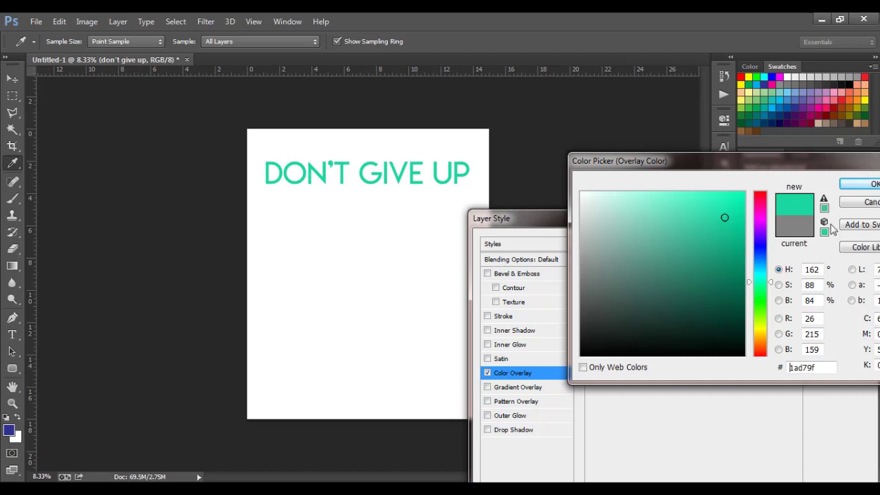
{"action": "left_click", "coordinate": [859, 185]}
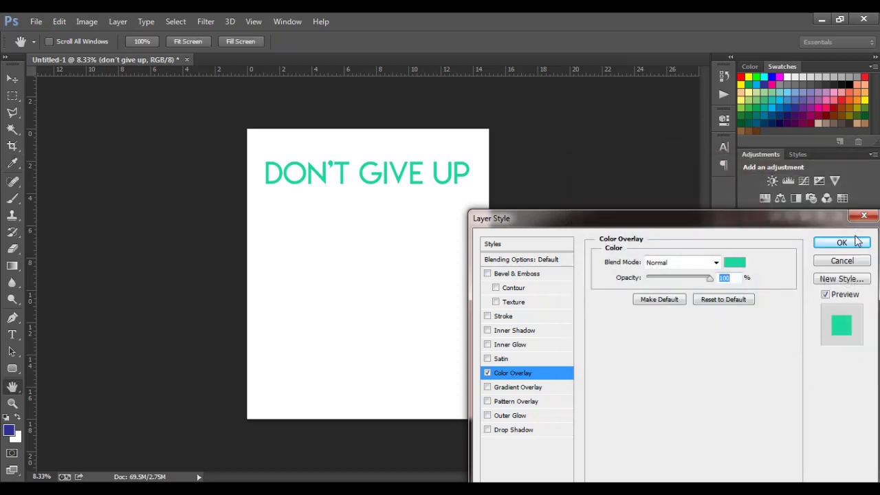
{"action": "left_click", "coordinate": [850, 245]}
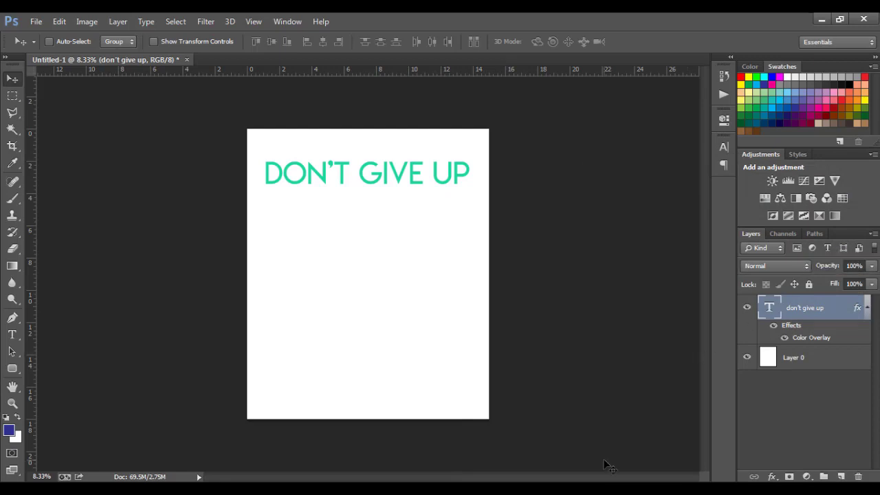
Nudge the DON'T GIVE UP text straight up, slightly closer to the canvas's top edge.
{"action": "key", "text": "shift+Up"}
{"action": "key", "text": "shift+Up"}
{"action": "key", "text": "shift+Up"}
{"action": "key", "text": "shift+Up"}
{"action": "key", "text": "shift+Up"}
{"action": "key", "text": "shift+Up"}
{"action": "key", "text": "shift+Up"}
{"action": "key", "text": "shift+Up"}
{"action": "key", "text": "shift+Up"}
{"action": "key", "text": "shift+Up"}
{"action": "key", "text": "shift+Up"}
{"action": "key", "text": "shift+Up"}
{"action": "key", "text": "shift+Up"}
{"action": "key", "text": "shift+Up"}
{"action": "key", "text": "shift+Up"}
{"action": "key", "text": "shift+Up"}
{"action": "key", "text": "shift+Up"}
{"action": "key", "text": "shift+Up"}
{"action": "key", "text": "shift+Up"}
{"action": "key", "text": "shift+Up"}
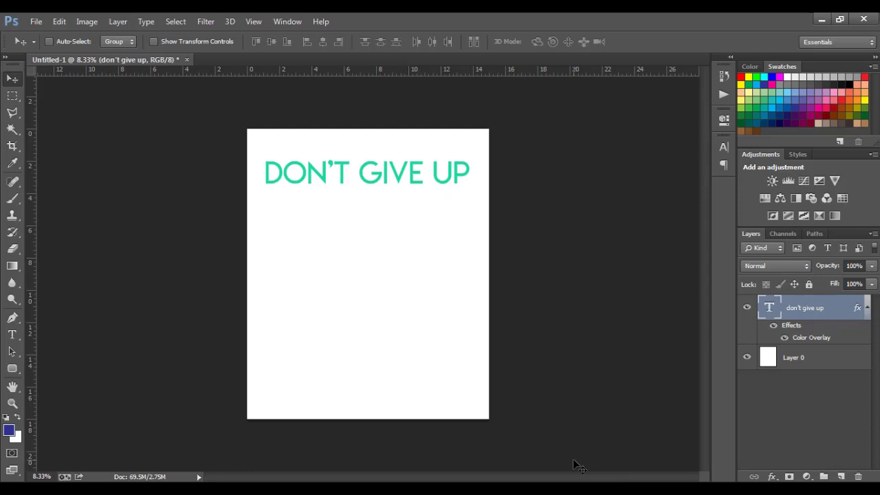
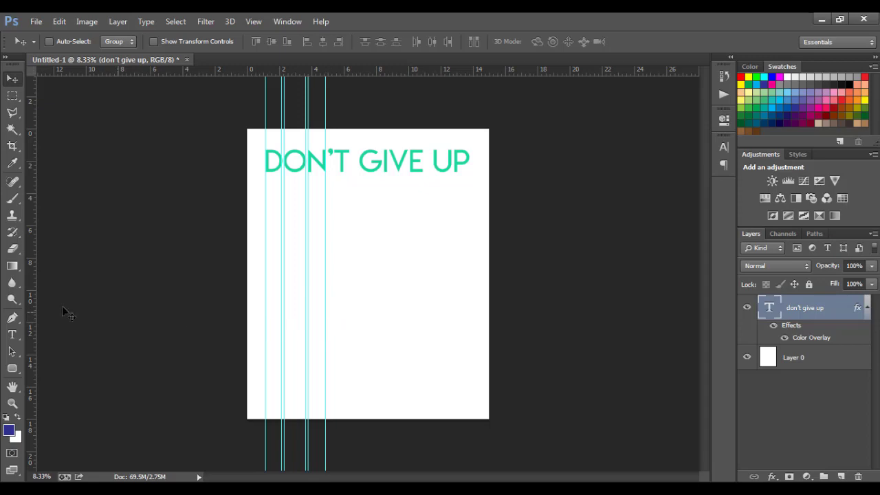
Place vertical guides along both side edges of the apostrophe and of the letter T in DON'T.
{"action": "left_click_drag", "start_coordinate": [35, 313], "coordinate": [329, 277]}
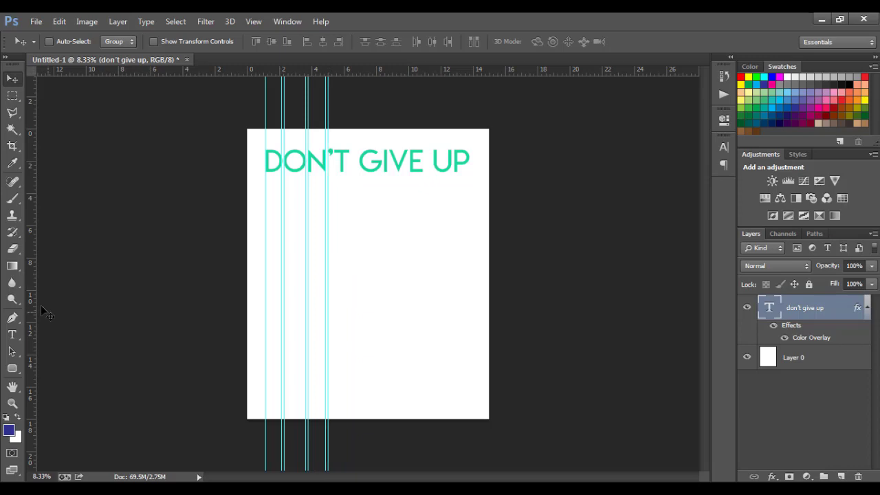
{"action": "left_click_drag", "start_coordinate": [32, 284], "coordinate": [332, 236]}
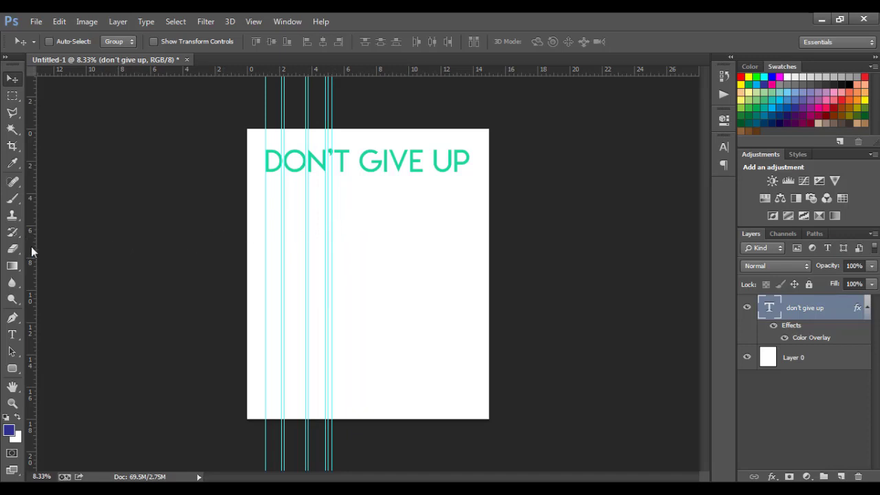
{"action": "left_click_drag", "start_coordinate": [32, 247], "coordinate": [335, 244]}
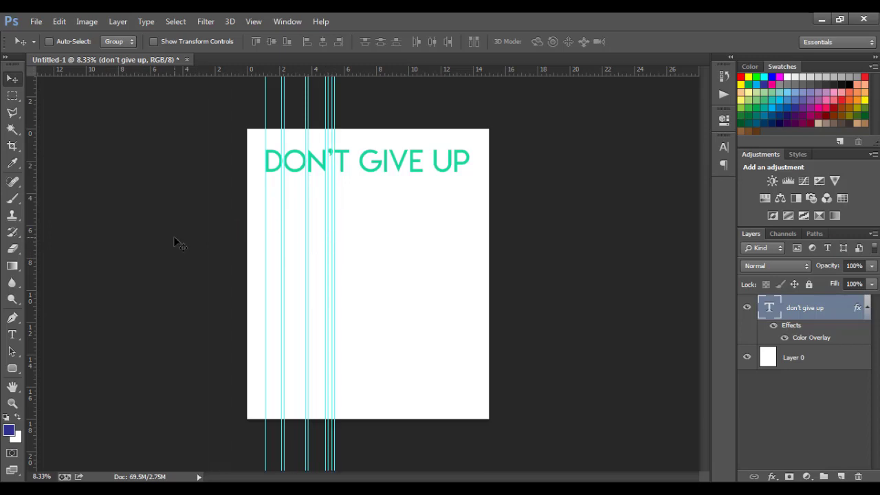
{"action": "left_click_drag", "start_coordinate": [33, 271], "coordinate": [349, 227]}
Place vertical guides along both side edges of the letters G and I in GIVE, undoing an accidental guide shift.
{"action": "left_click_drag", "start_coordinate": [32, 282], "coordinate": [360, 223]}
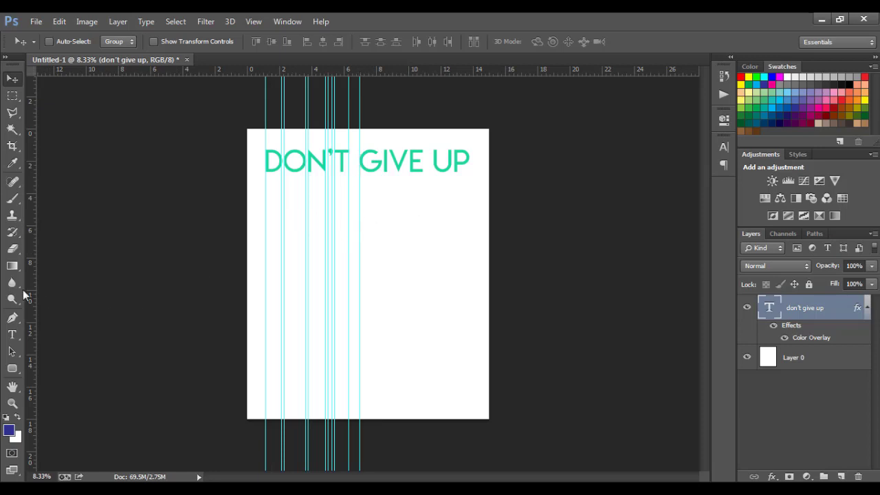
{"action": "left_click_drag", "start_coordinate": [31, 280], "coordinate": [382, 293]}
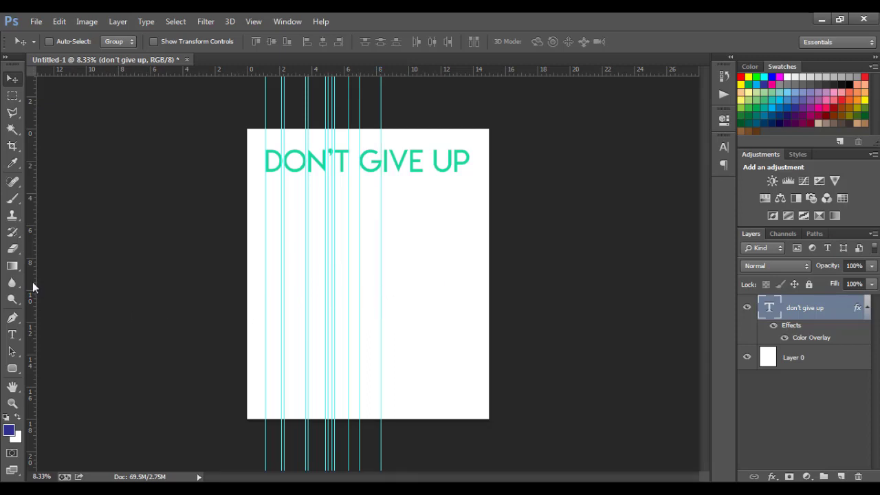
{"action": "left_click_drag", "start_coordinate": [32, 282], "coordinate": [385, 284]}
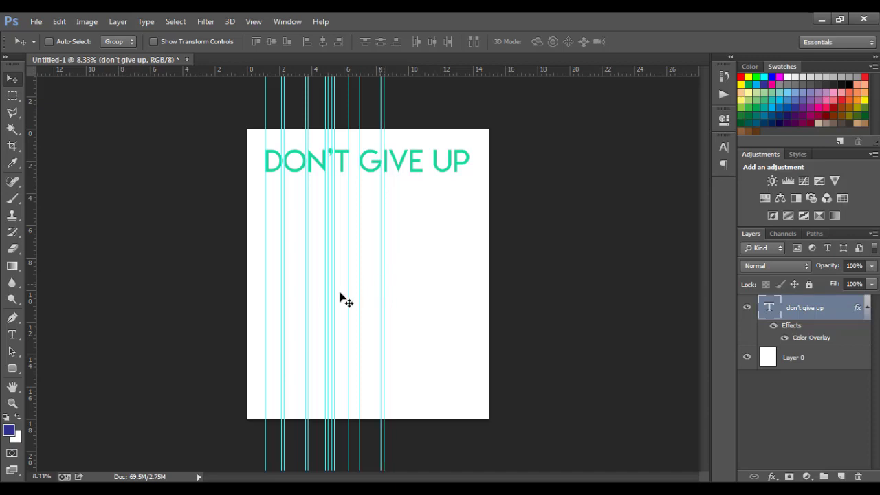
{"action": "left_click_drag", "start_coordinate": [32, 273], "coordinate": [387, 275]}
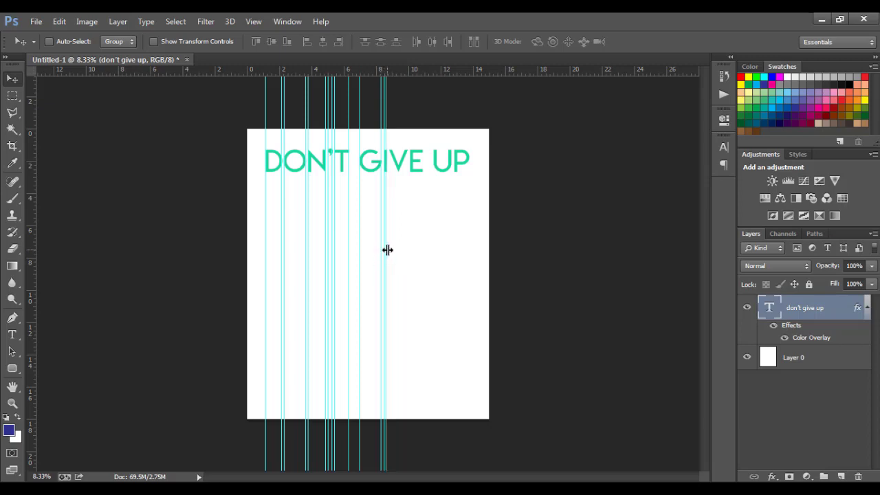
{"action": "left_click_drag", "start_coordinate": [387, 249], "coordinate": [388, 250]}
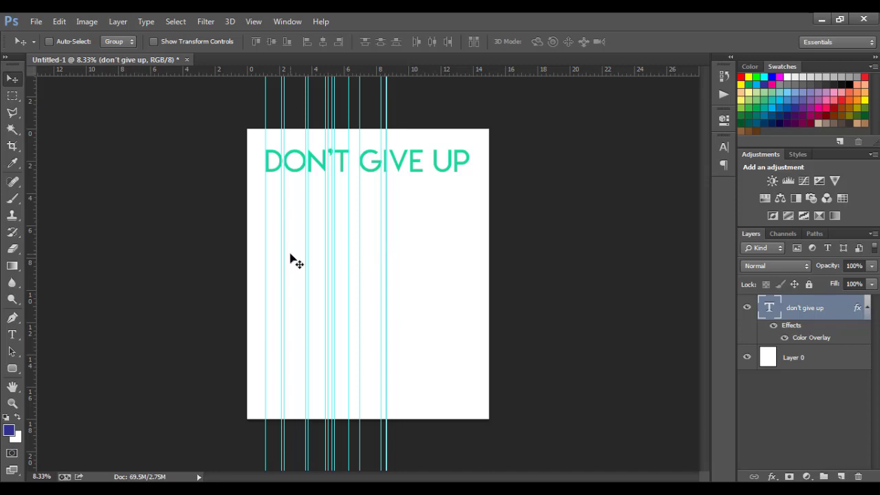
{"action": "key", "text": "ctrl+z"}
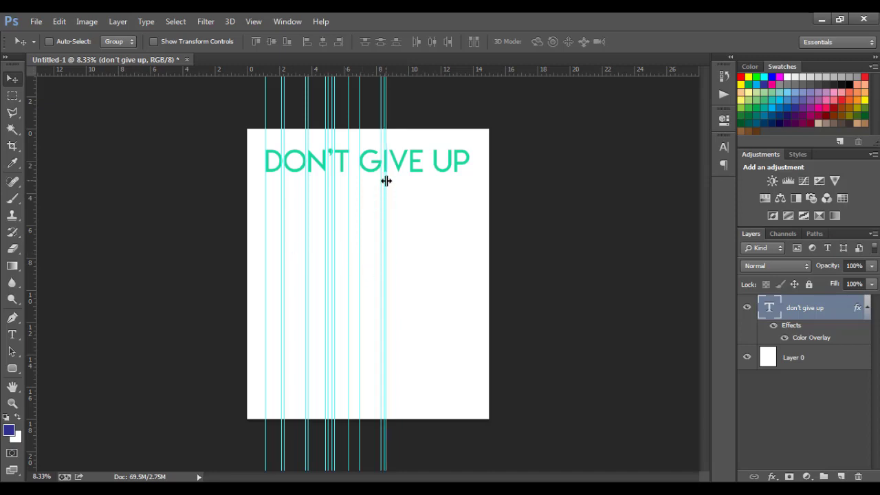
{"action": "left_click_drag", "start_coordinate": [386, 181], "coordinate": [388, 181]}
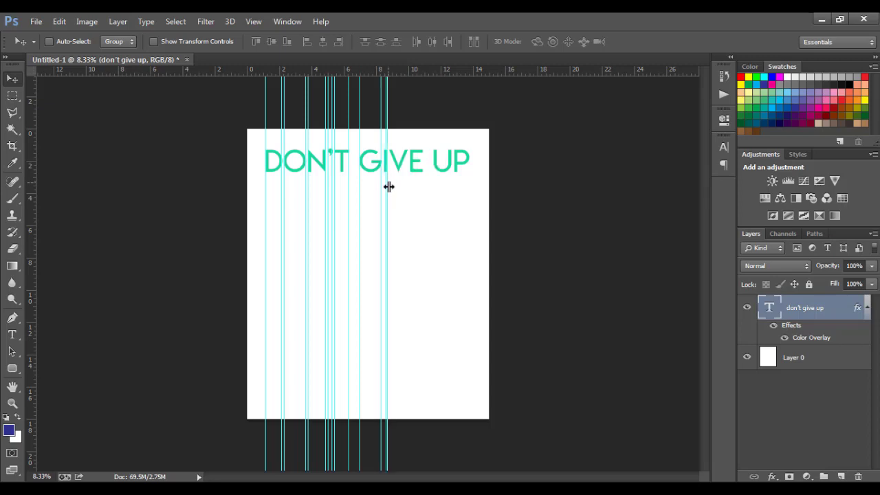
{"action": "key", "text": "ctrl+z"}
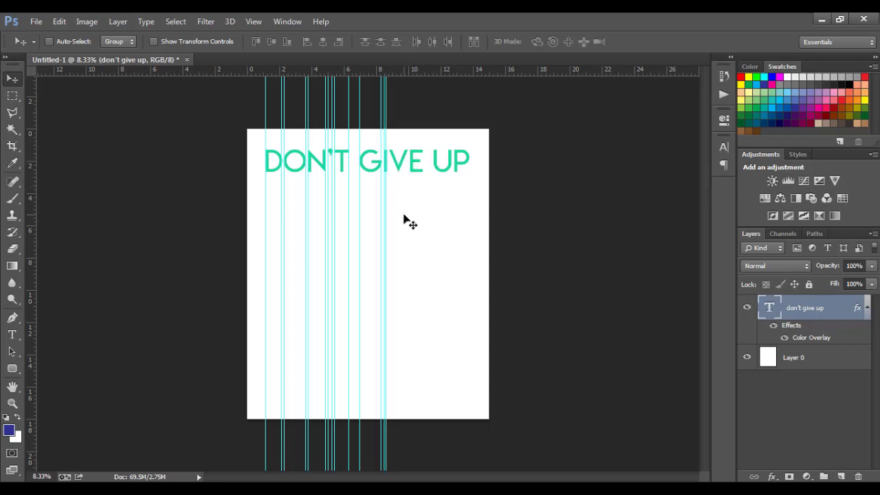
{"action": "key", "text": "Delete"}
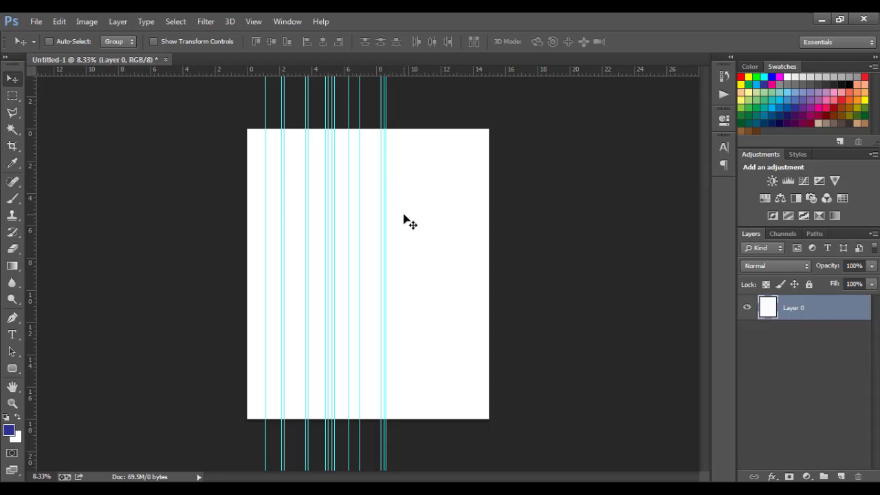
{"action": "key", "text": "ctrl+z"}
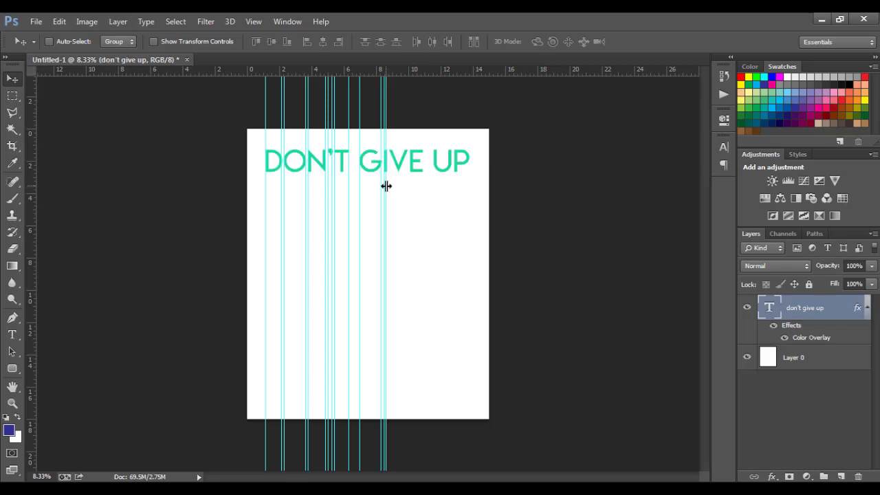
Realign the guide on the I's right edge and place vertical guides along both side edges of V and E in GIVE.
{"action": "left_click_drag", "start_coordinate": [389, 184], "coordinate": [386, 187]}
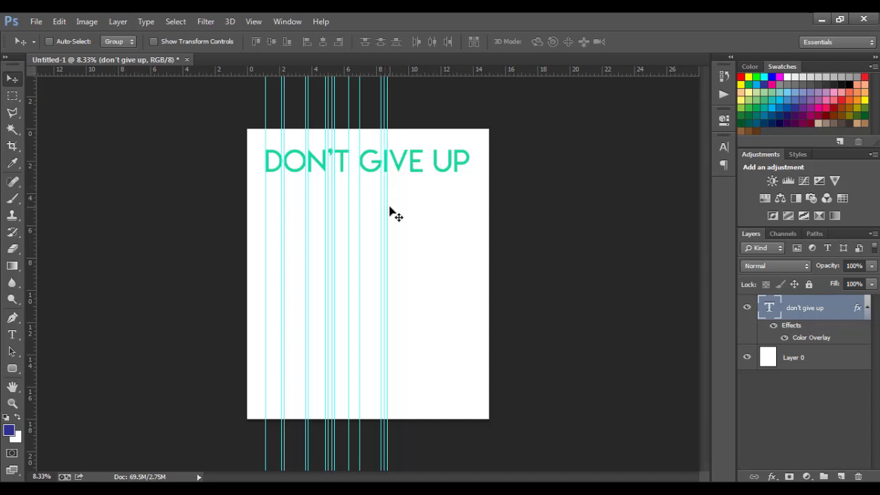
{"action": "left_click_drag", "start_coordinate": [34, 280], "coordinate": [389, 240]}
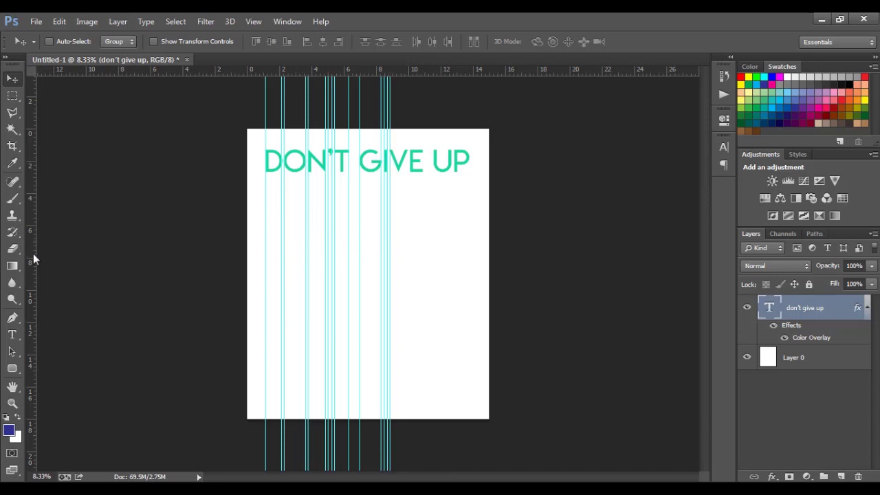
{"action": "left_click_drag", "start_coordinate": [33, 255], "coordinate": [408, 259]}
{"action": "left_click_drag", "start_coordinate": [33, 281], "coordinate": [410, 264]}
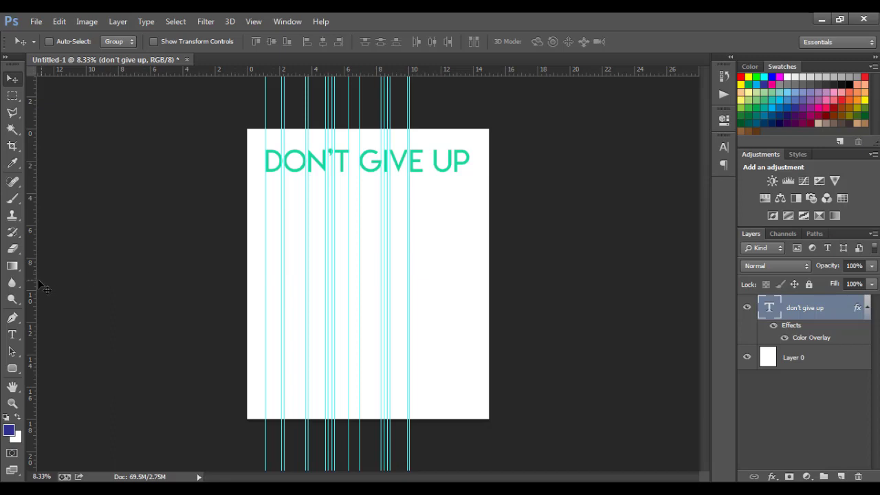
{"action": "left_click_drag", "start_coordinate": [33, 279], "coordinate": [423, 254]}
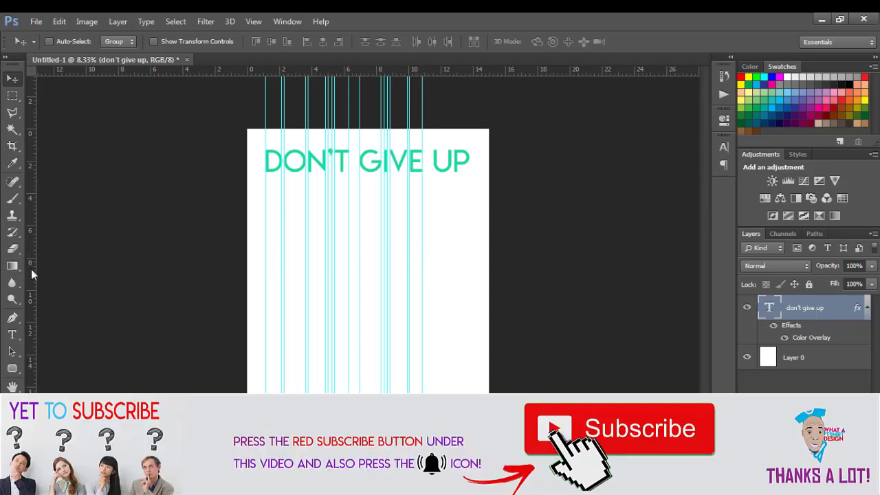
Place vertical guides along both side edges of U and P in UP, plus a horizontal guide along the text's baseline.
{"action": "left_click_drag", "start_coordinate": [35, 275], "coordinate": [434, 264]}
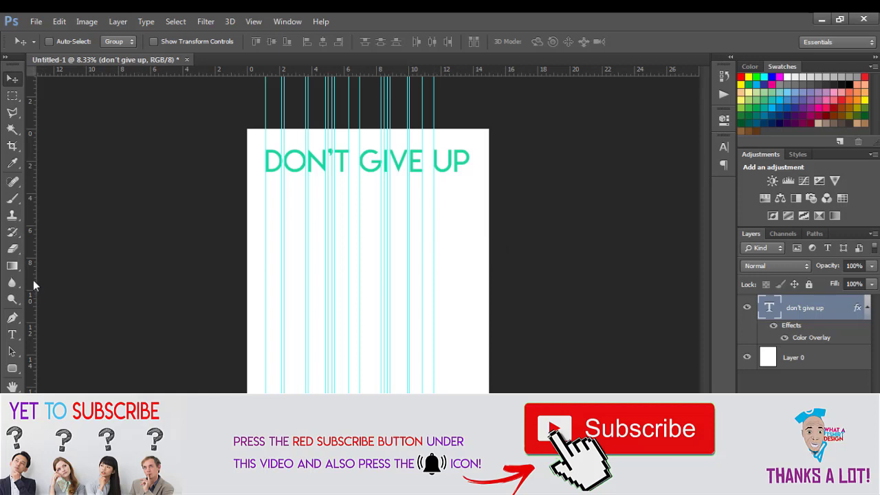
{"action": "left_click_drag", "start_coordinate": [33, 285], "coordinate": [451, 262]}
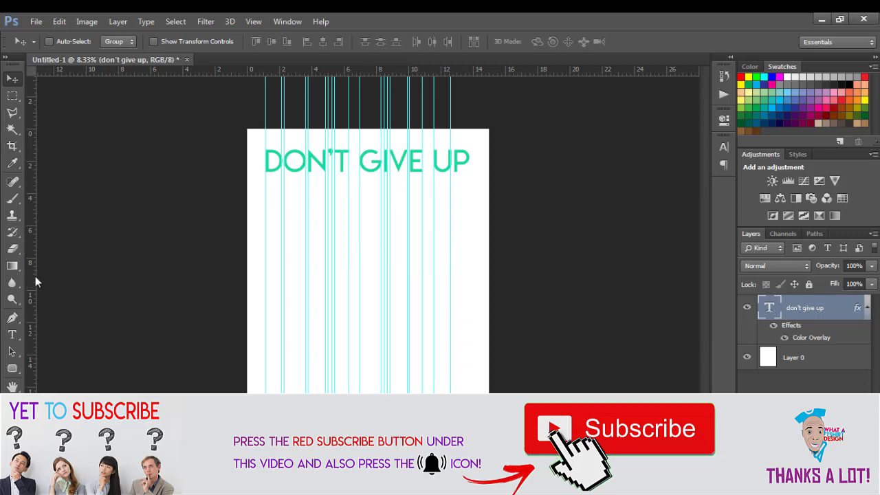
{"action": "left_click_drag", "start_coordinate": [36, 278], "coordinate": [453, 252]}
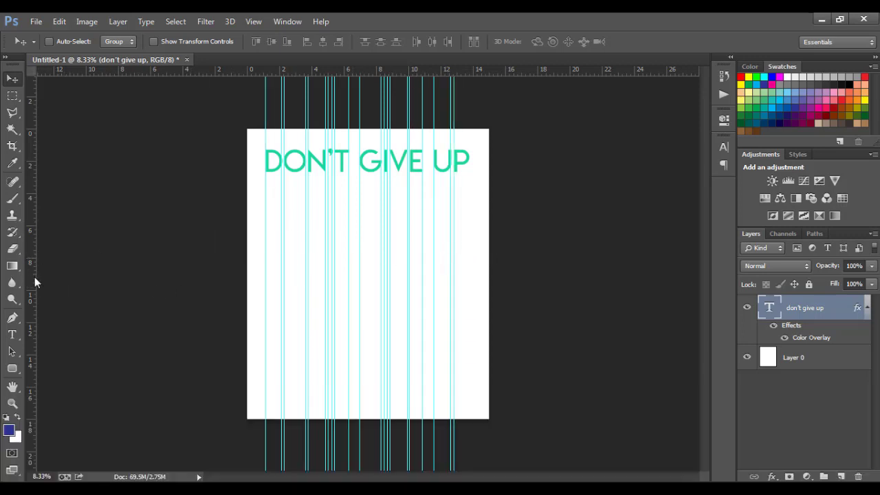
{"action": "left_click_drag", "start_coordinate": [34, 277], "coordinate": [468, 230]}
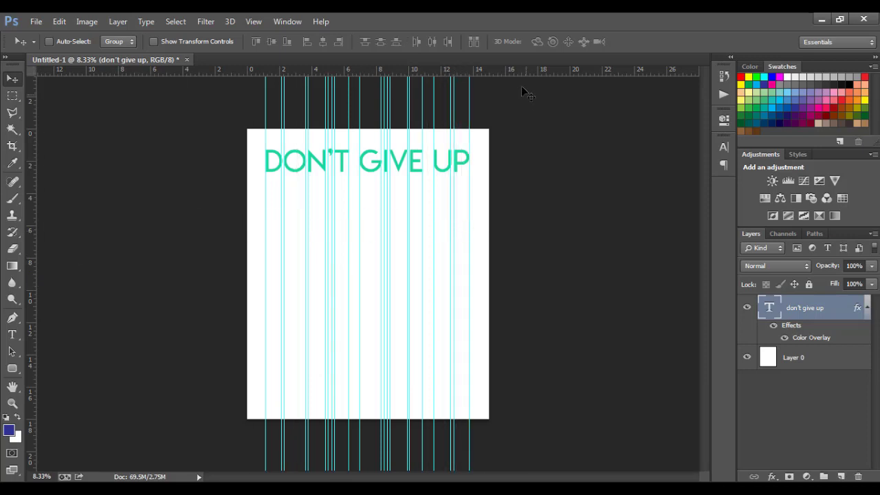
{"action": "left_click_drag", "start_coordinate": [491, 72], "coordinate": [490, 174]}
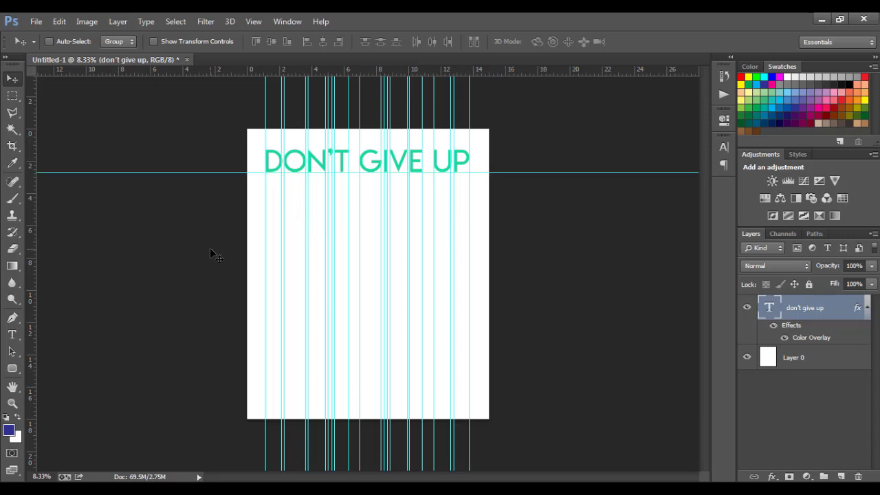
Draw rectangles about 4300 px tall from the baseline guide down beneath D, O, N, apostrophe and T, about 217, 396, 324, 72 and 264 px wide.
{"action": "left_click", "coordinate": [9, 373]}
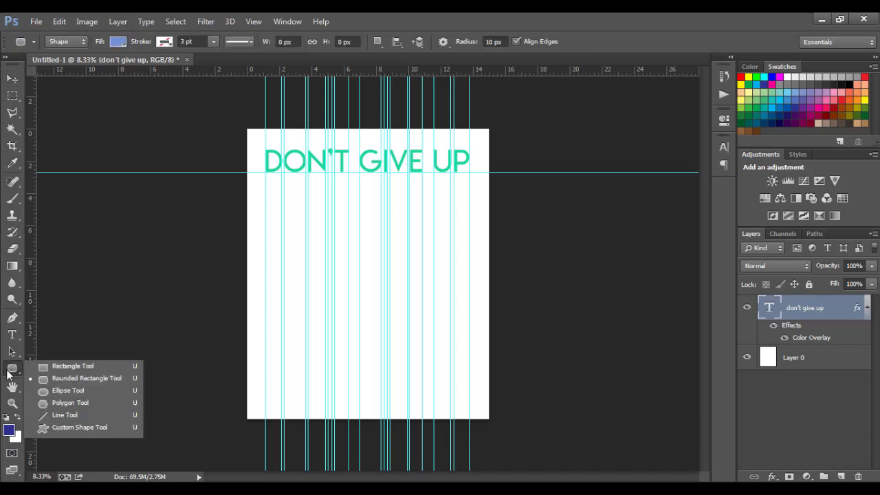
{"action": "left_click", "coordinate": [49, 370]}
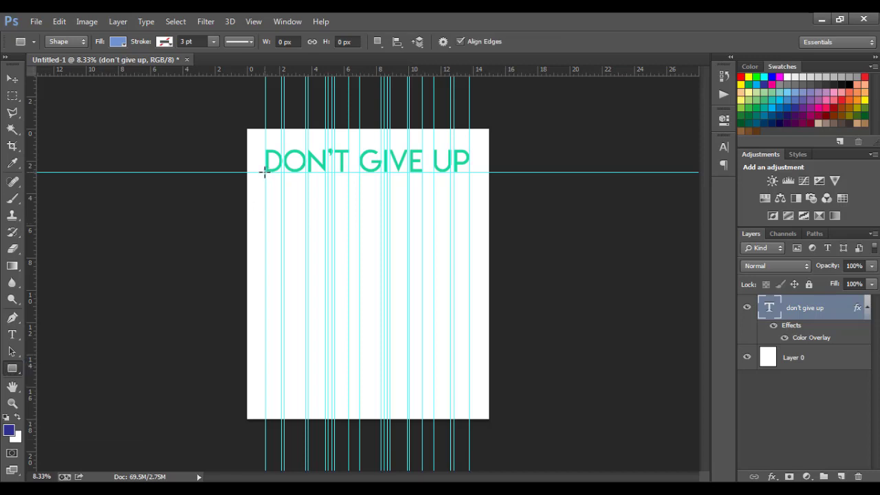
{"action": "left_click_drag", "start_coordinate": [268, 173], "coordinate": [277, 403]}
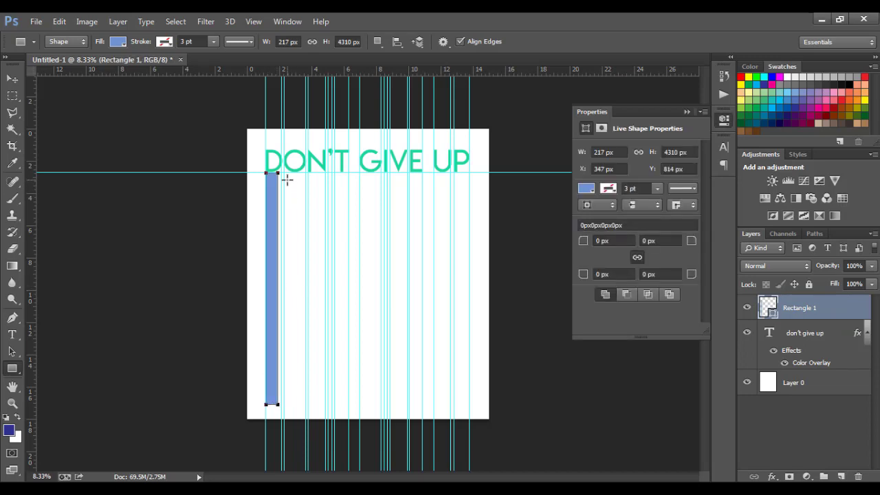
{"action": "left_click_drag", "start_coordinate": [284, 173], "coordinate": [307, 405]}
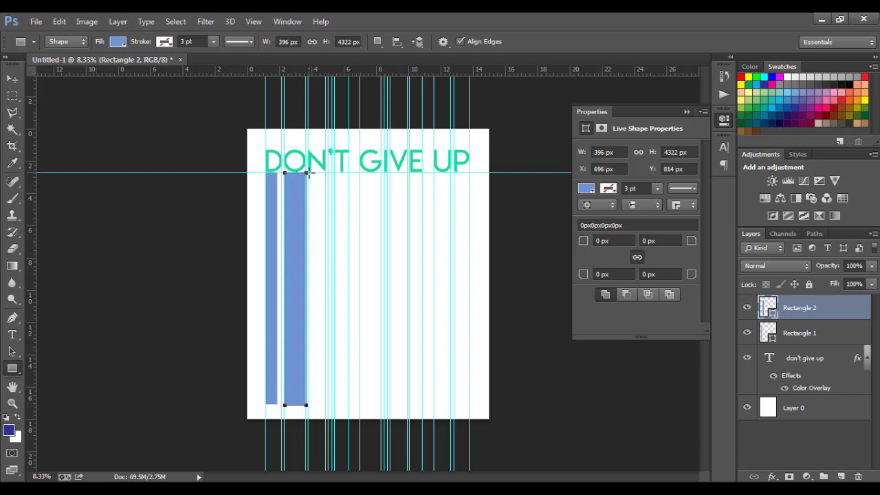
{"action": "left_click_drag", "start_coordinate": [309, 174], "coordinate": [321, 404]}
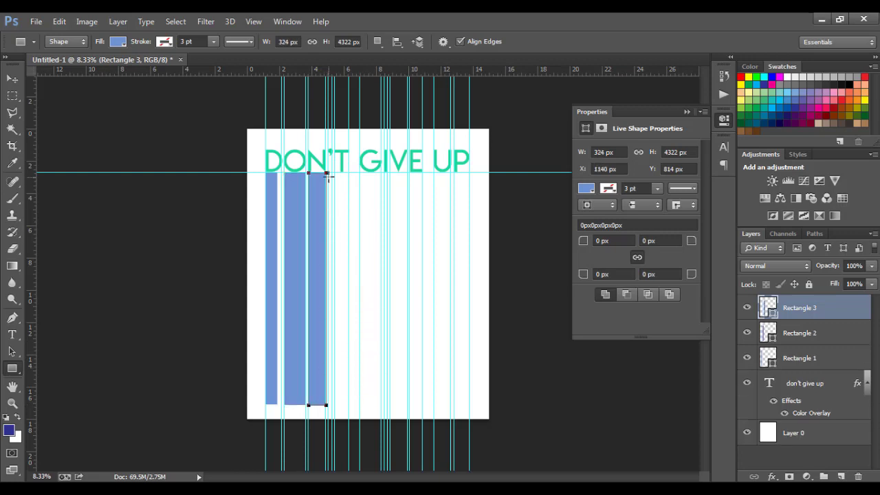
{"action": "left_click_drag", "start_coordinate": [329, 175], "coordinate": [333, 403]}
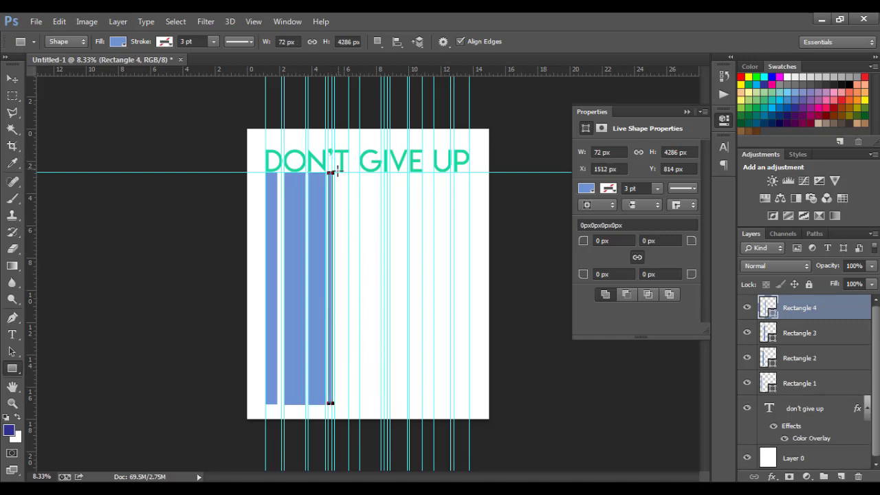
{"action": "left_click_drag", "start_coordinate": [335, 174], "coordinate": [346, 403]}
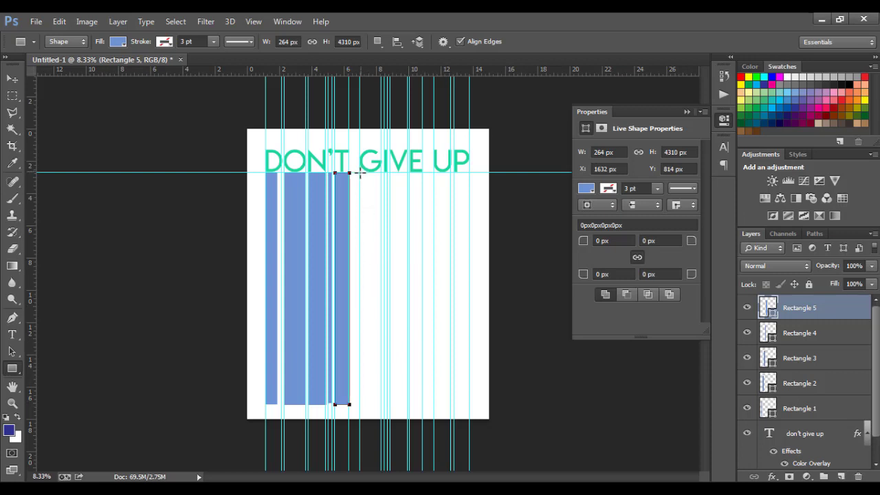
Draw rectangles about 4320 px tall beneath G, I, V, E, U and P, about 396, 60, 324, 240, 312 and 282 px wide.
{"action": "left_click_drag", "start_coordinate": [359, 172], "coordinate": [377, 405]}
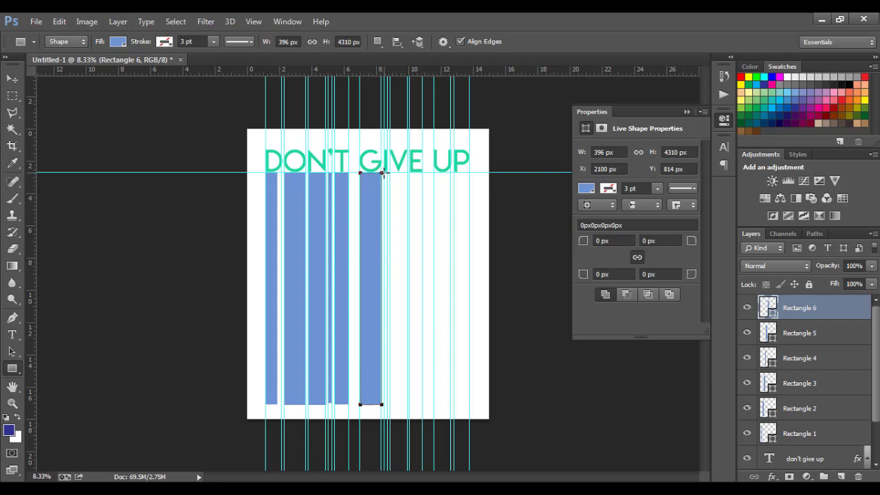
{"action": "left_click_drag", "start_coordinate": [384, 173], "coordinate": [387, 405]}
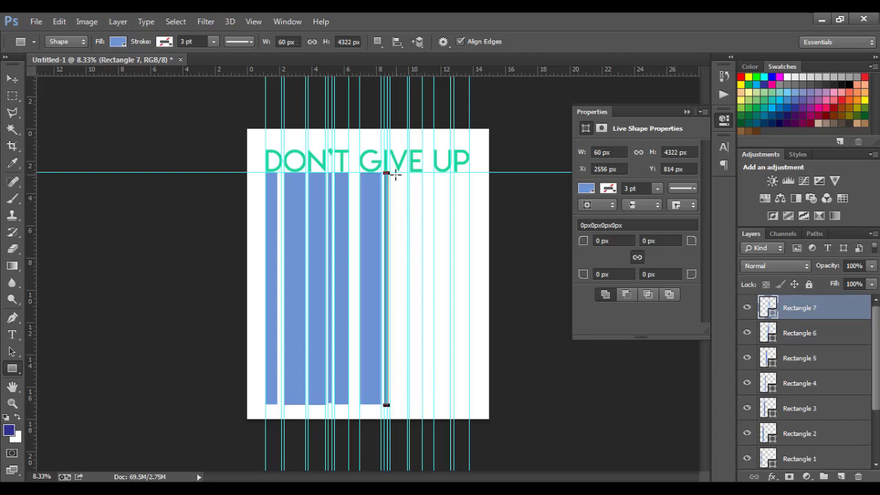
{"action": "left_click_drag", "start_coordinate": [394, 175], "coordinate": [404, 404]}
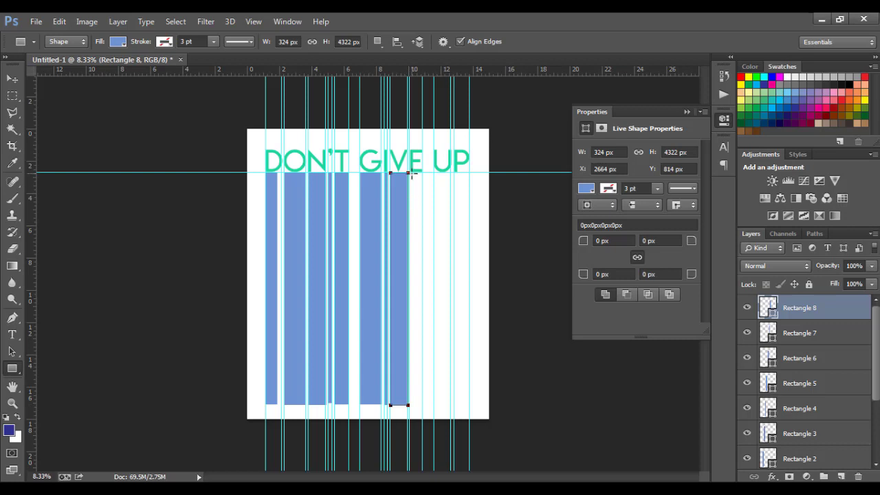
{"action": "left_click_drag", "start_coordinate": [410, 173], "coordinate": [417, 404]}
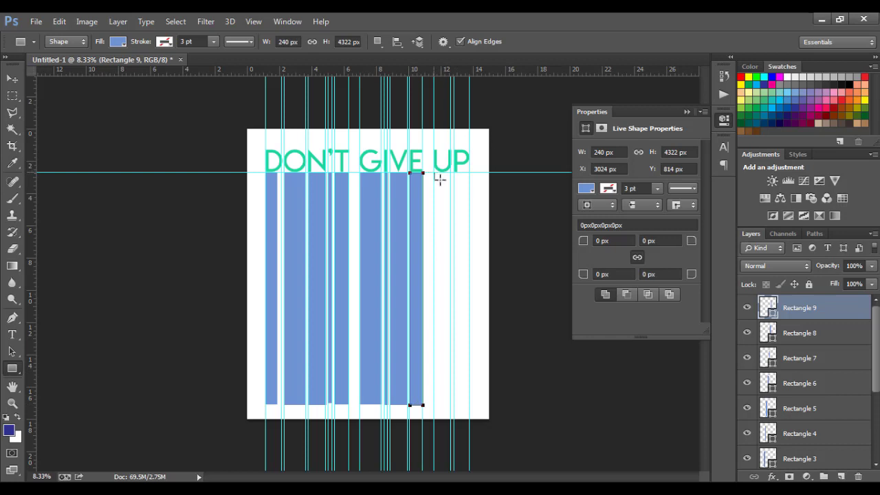
{"action": "left_click_drag", "start_coordinate": [434, 173], "coordinate": [448, 405]}
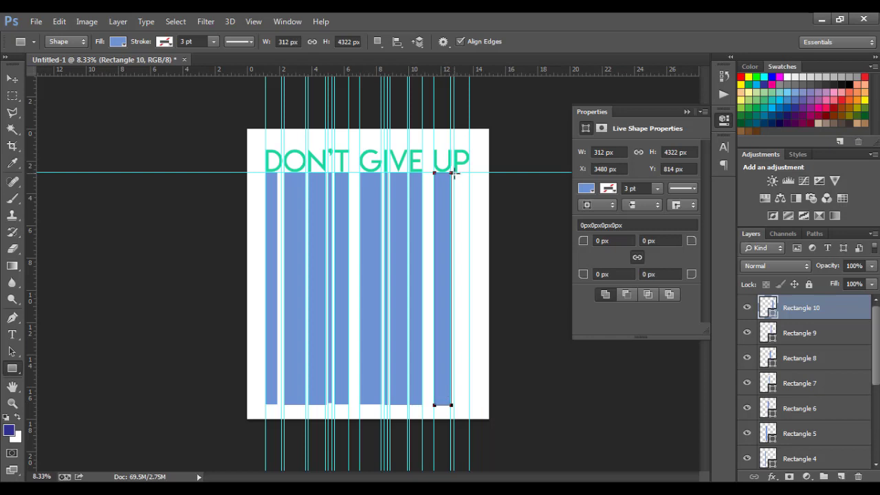
{"action": "left_click_drag", "start_coordinate": [453, 173], "coordinate": [466, 406]}
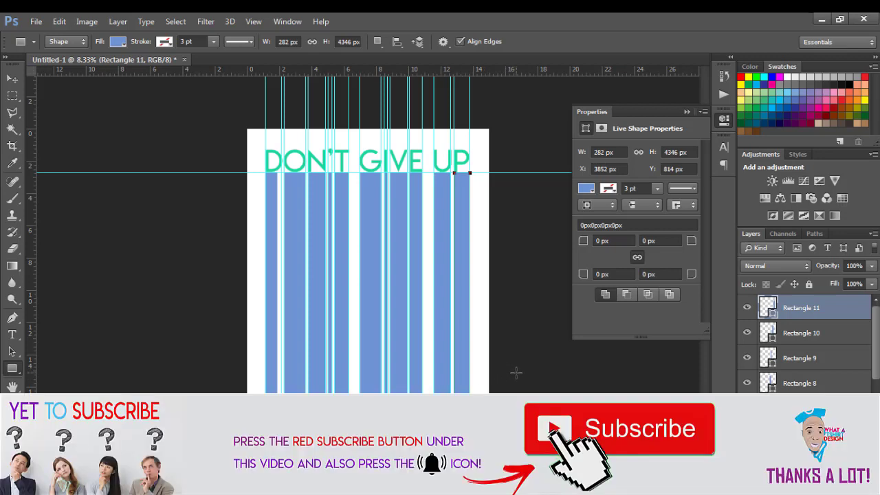
Remove the ten vertical guides along the edges of D, O, N, the apostrophe and T in DON'T.
{"action": "left_click", "coordinate": [13, 79]}
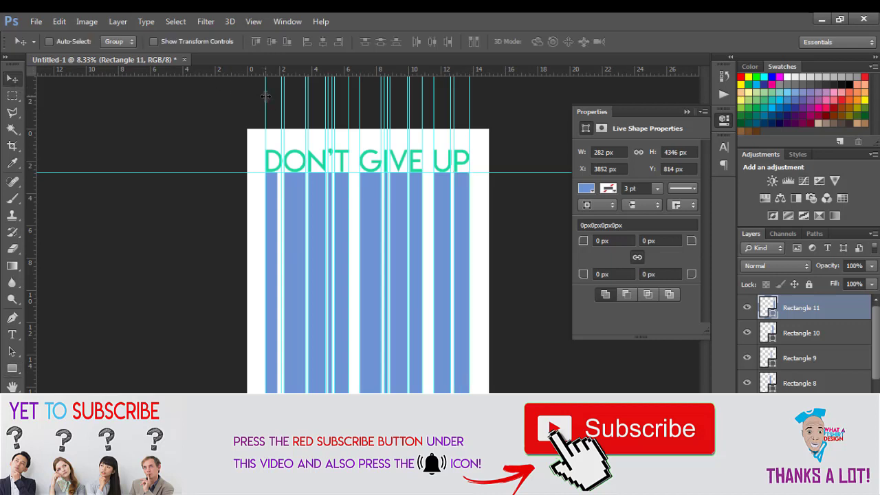
{"action": "left_click_drag", "start_coordinate": [265, 96], "coordinate": [28, 103]}
{"action": "left_click_drag", "start_coordinate": [281, 100], "coordinate": [12, 162]}
{"action": "left_click_drag", "start_coordinate": [285, 107], "coordinate": [13, 86]}
{"action": "left_click_drag", "start_coordinate": [307, 101], "coordinate": [18, 148]}
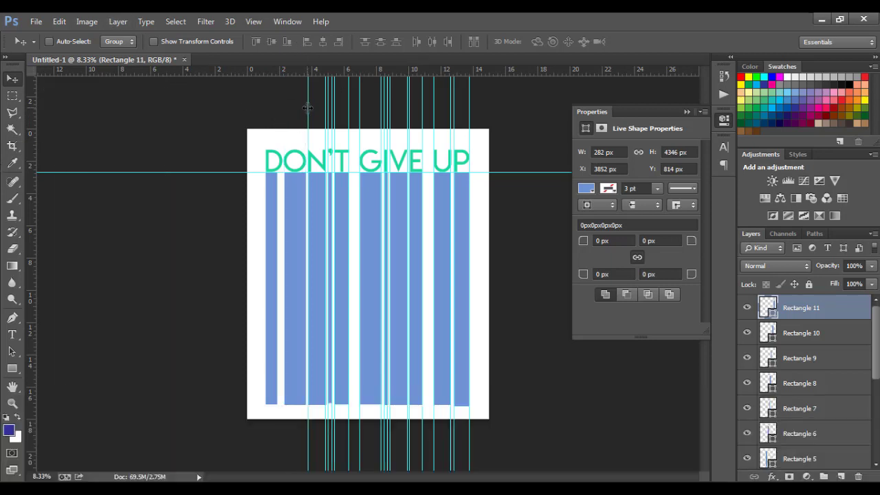
{"action": "left_click_drag", "start_coordinate": [307, 107], "coordinate": [17, 117]}
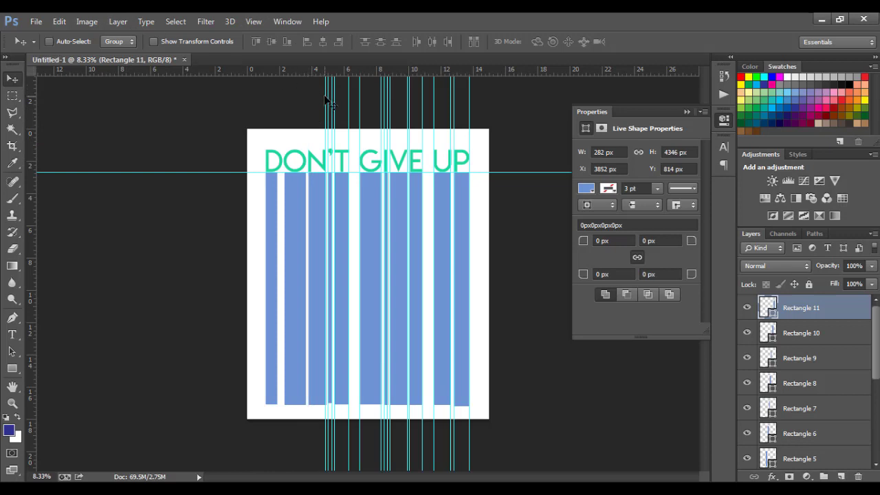
{"action": "left_click_drag", "start_coordinate": [325, 96], "coordinate": [9, 78]}
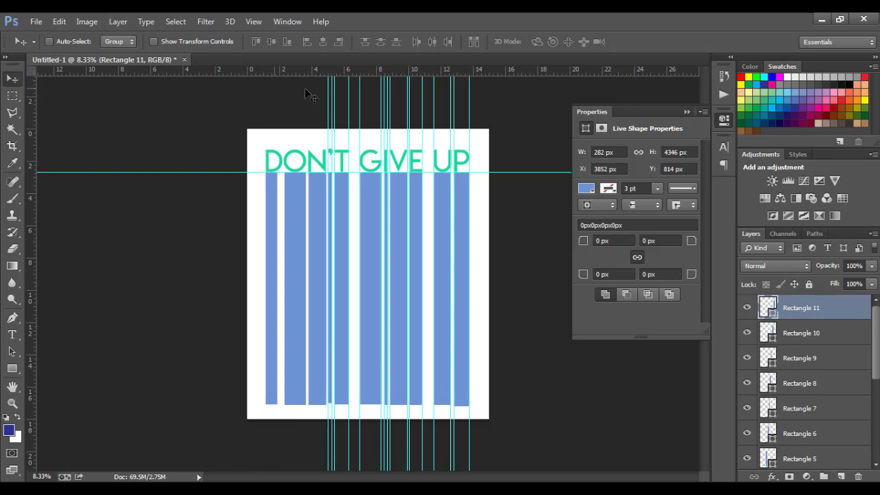
{"action": "left_click_drag", "start_coordinate": [329, 101], "coordinate": [8, 82]}
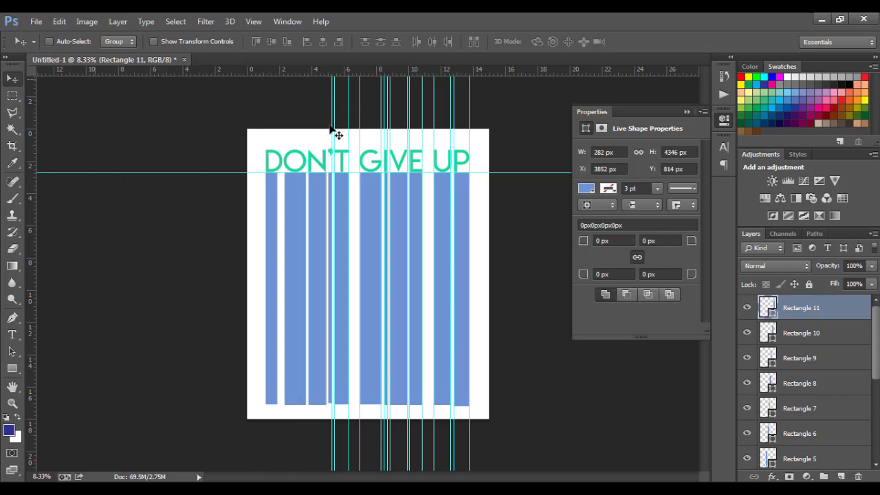
{"action": "left_click_drag", "start_coordinate": [332, 108], "coordinate": [8, 79]}
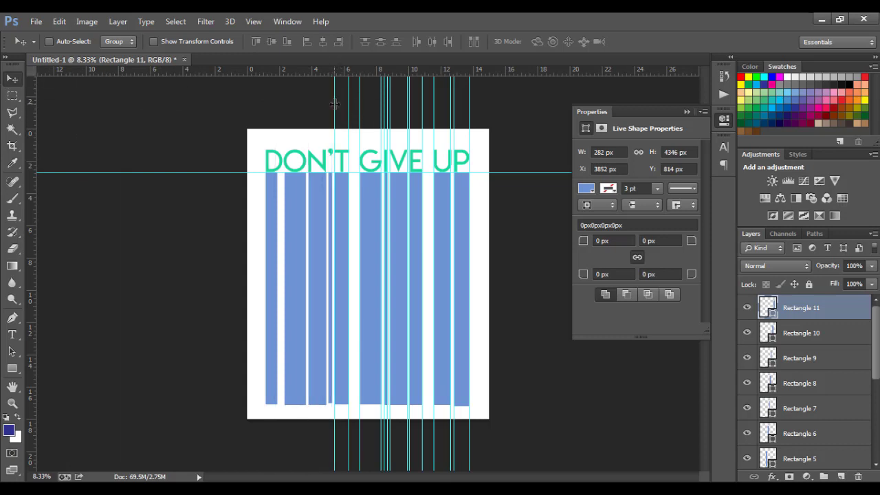
{"action": "left_click_drag", "start_coordinate": [334, 103], "coordinate": [8, 79]}
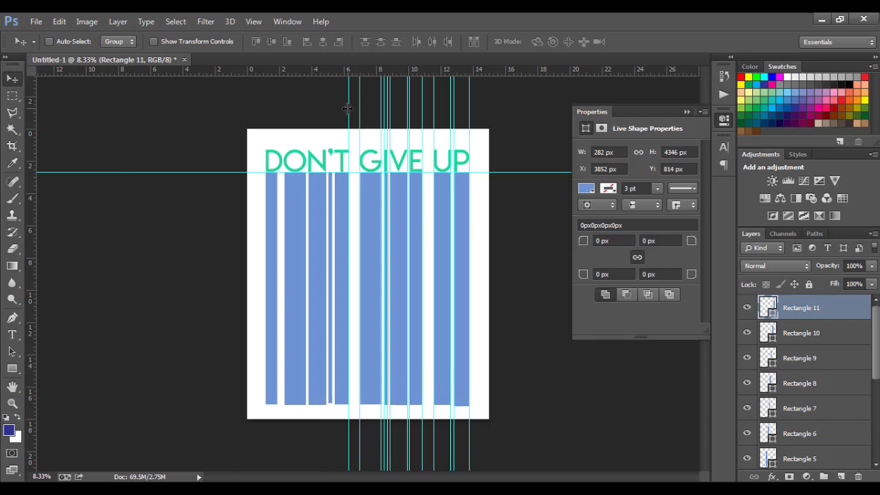
{"action": "left_click_drag", "start_coordinate": [351, 108], "coordinate": [9, 124]}
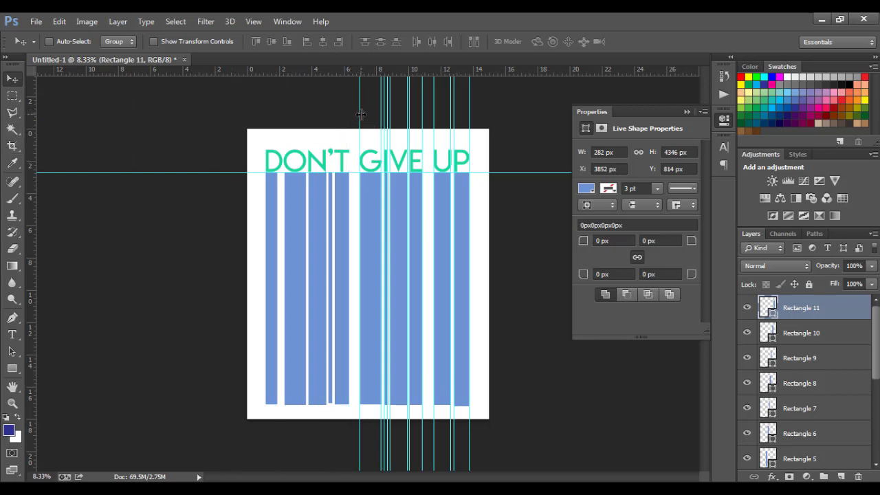
Remove the eight vertical guides along the edges of G, I, V and E in GIVE.
{"action": "left_click_drag", "start_coordinate": [358, 114], "coordinate": [16, 69]}
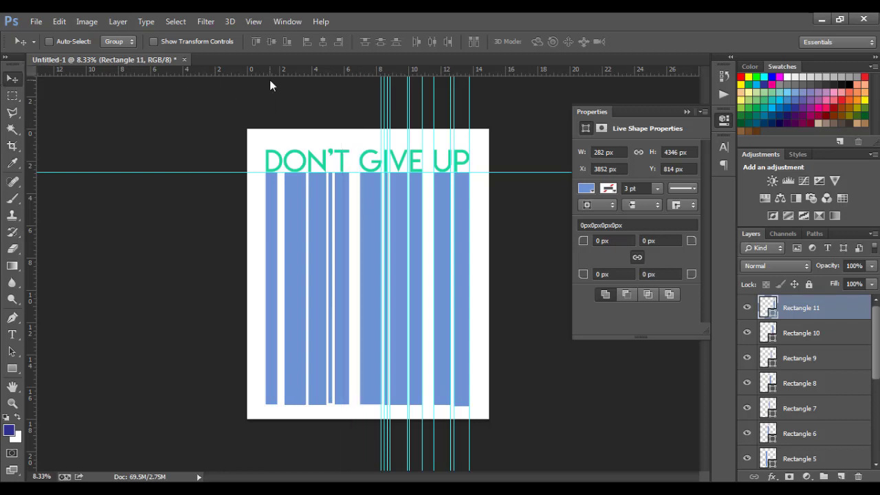
{"action": "left_click_drag", "start_coordinate": [380, 100], "coordinate": [14, 96]}
{"action": "left_click_drag", "start_coordinate": [385, 95], "coordinate": [15, 98]}
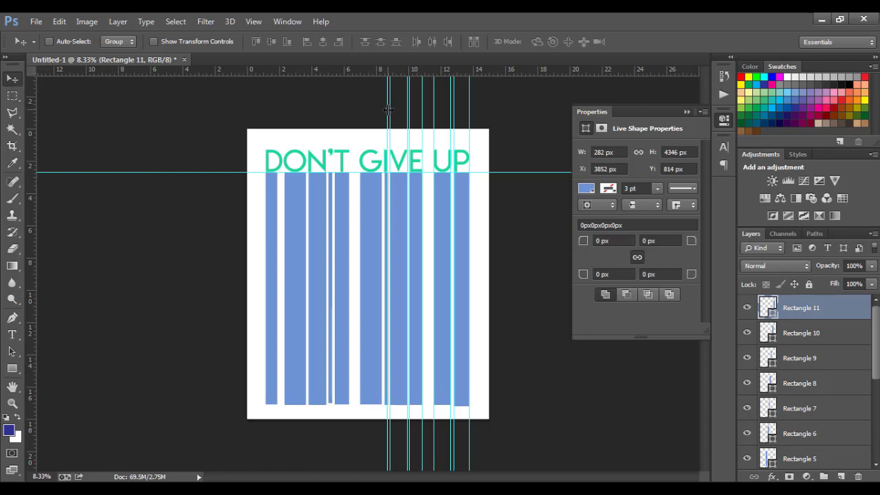
{"action": "left_click_drag", "start_coordinate": [389, 109], "coordinate": [21, 171]}
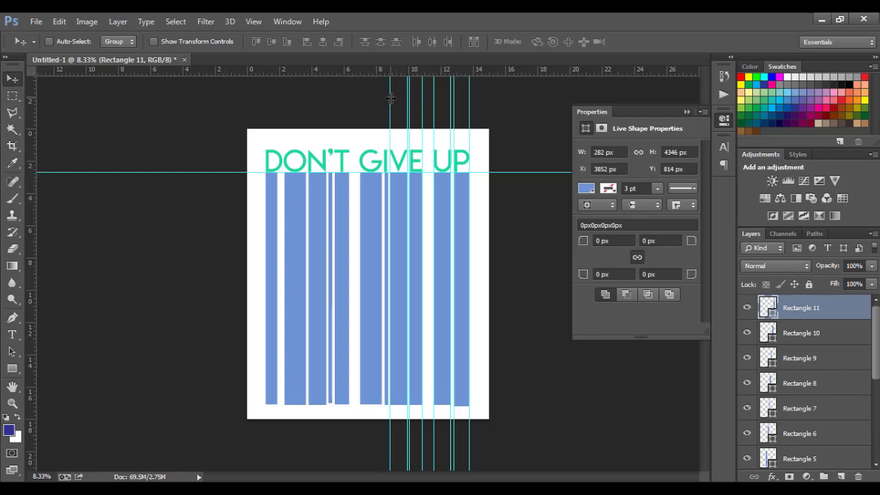
{"action": "left_click_drag", "start_coordinate": [390, 99], "coordinate": [19, 117]}
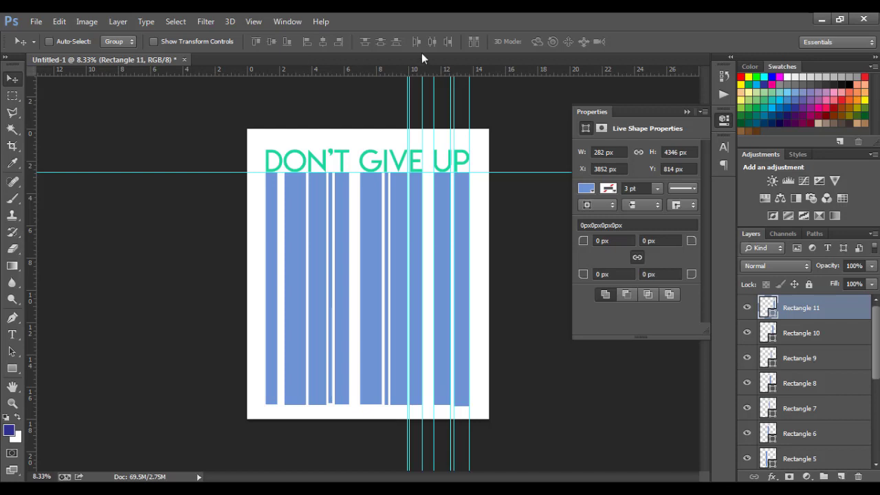
{"action": "left_click_drag", "start_coordinate": [406, 92], "coordinate": [19, 134]}
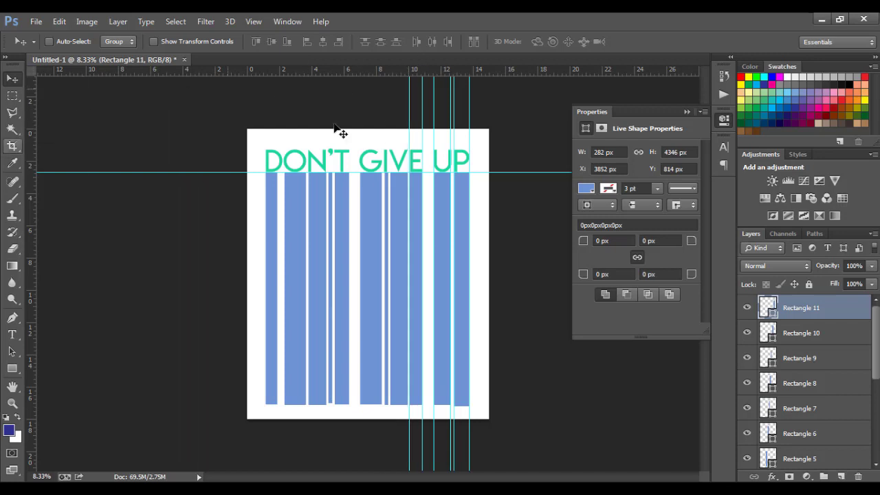
{"action": "left_click_drag", "start_coordinate": [409, 107], "coordinate": [8, 181]}
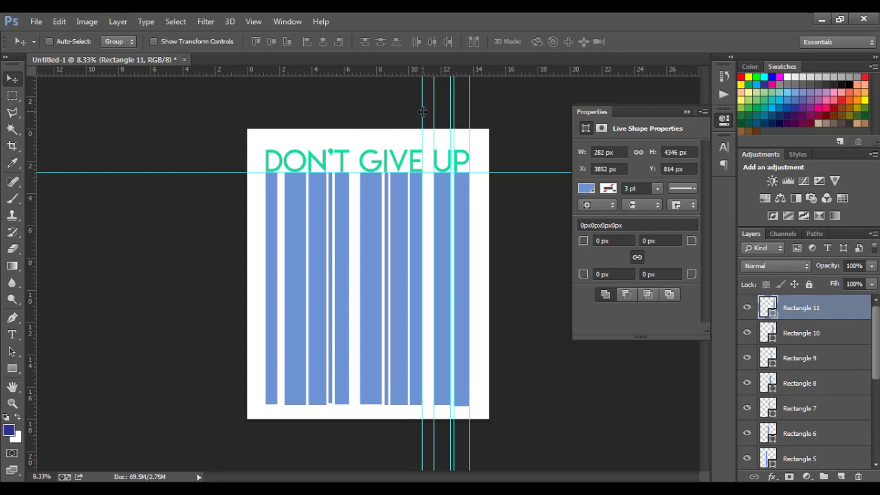
{"action": "left_click_drag", "start_coordinate": [422, 111], "coordinate": [331, 57]}
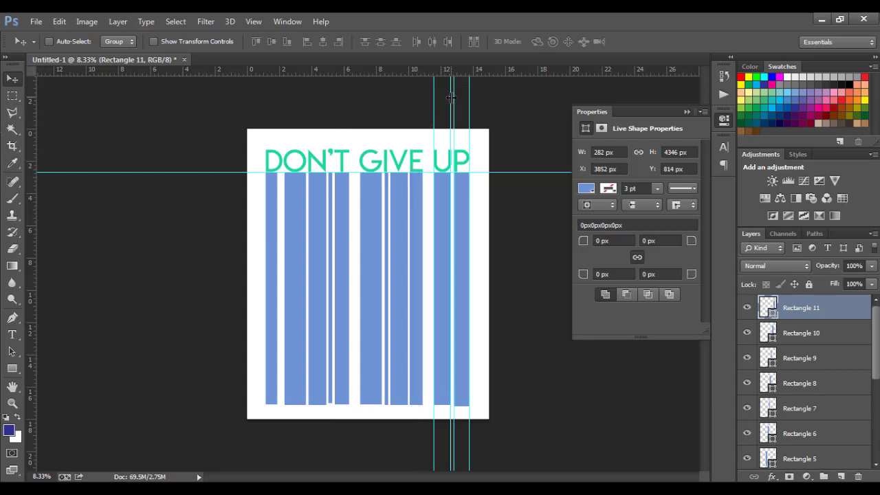
Remove the four vertical guides along the edges of U and P in UP.
{"action": "left_click_drag", "start_coordinate": [435, 102], "coordinate": [8, 141]}
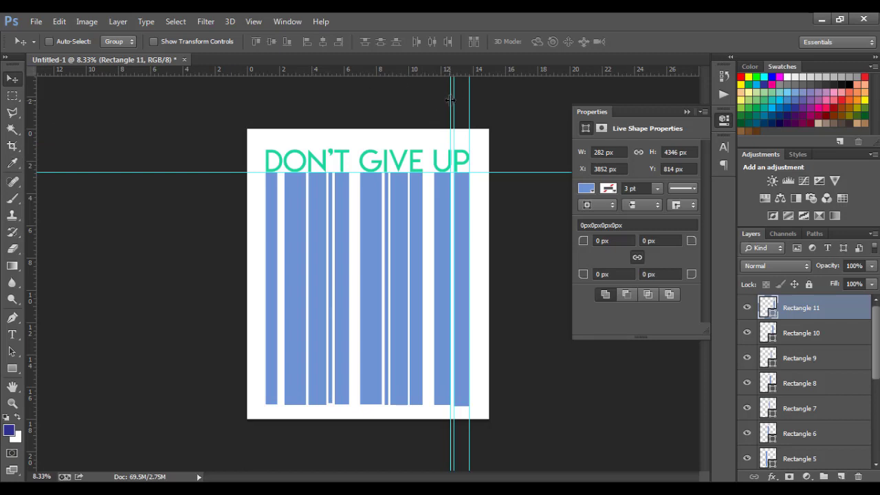
{"action": "left_click_drag", "start_coordinate": [451, 100], "coordinate": [10, 100]}
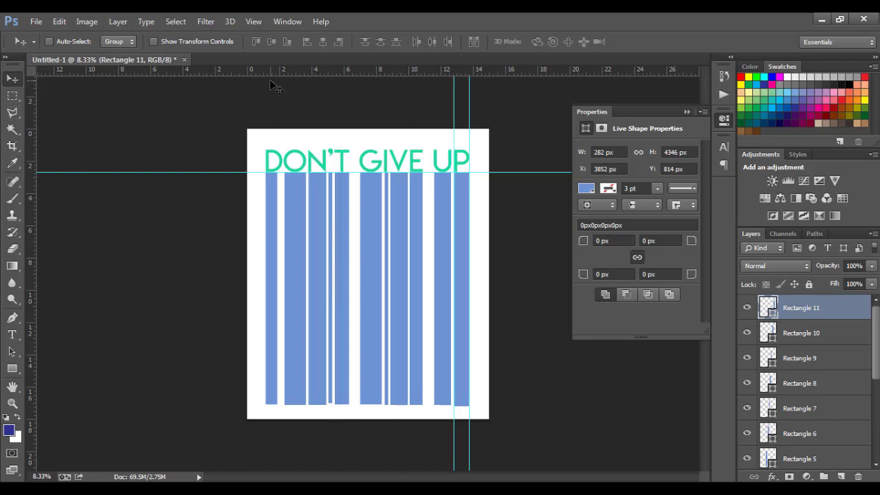
{"action": "left_click_drag", "start_coordinate": [453, 102], "coordinate": [11, 102]}
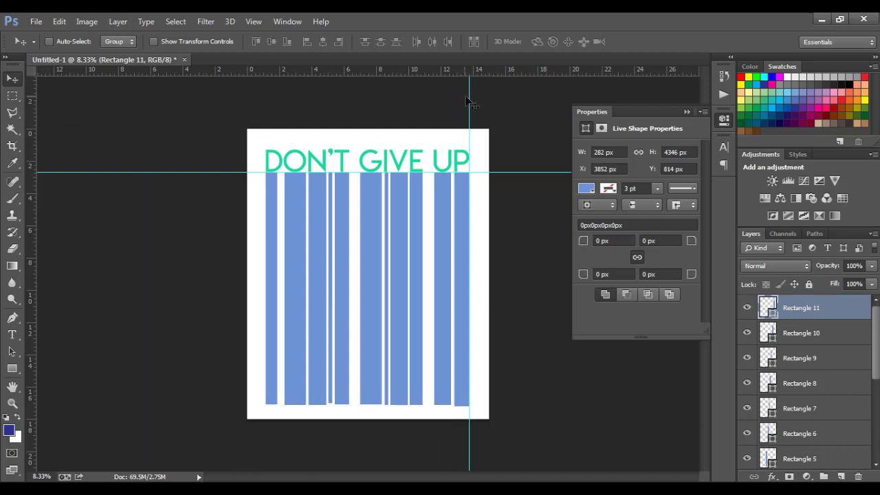
{"action": "left_click_drag", "start_coordinate": [469, 102], "coordinate": [2, 124]}
Group the layers Rectangle 1 through Rectangle 11 and place the "don't give up" text layer above the group.
{"action": "left_click", "coordinate": [798, 332], "text": "shift"}
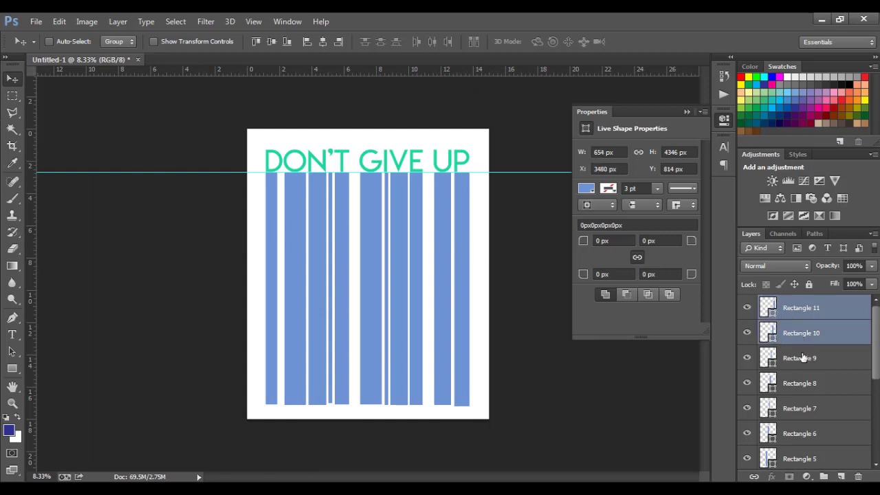
{"action": "left_click", "coordinate": [802, 356], "text": "shift"}
{"action": "left_click", "coordinate": [804, 383], "text": "shift"}
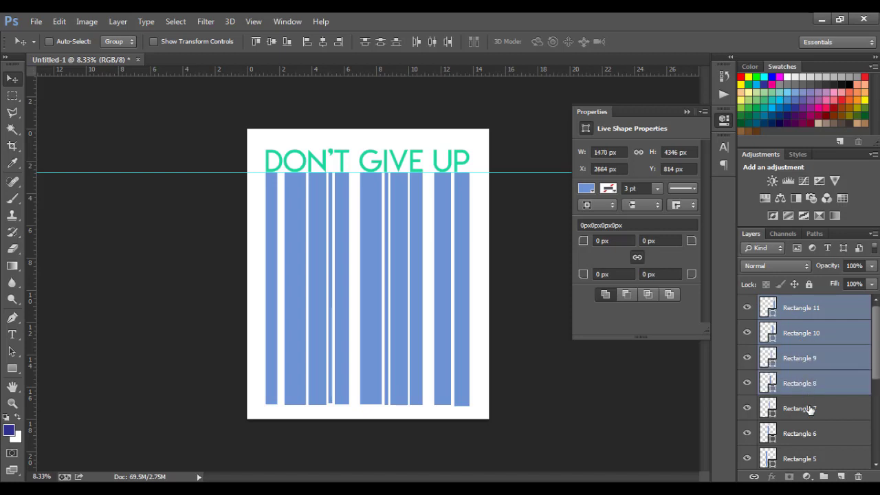
{"action": "left_click", "coordinate": [810, 409], "text": "shift"}
{"action": "left_click", "coordinate": [813, 433], "text": "shift"}
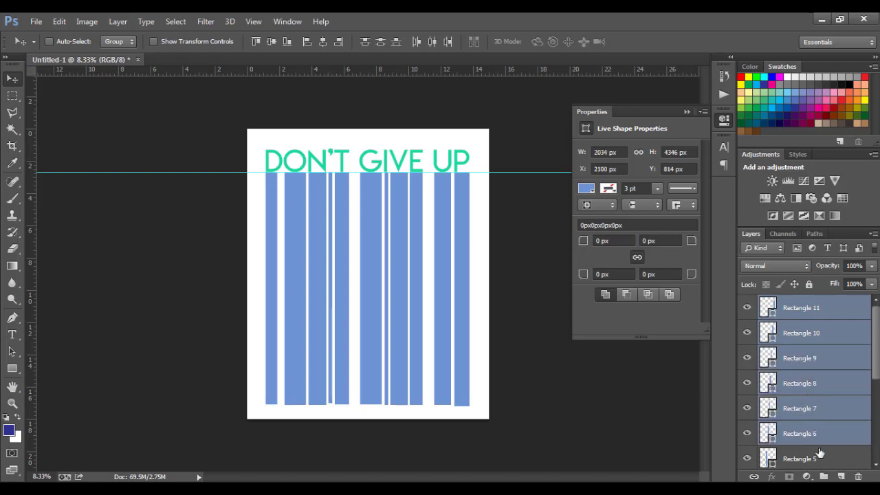
{"action": "left_click", "coordinate": [823, 456], "text": "shift"}
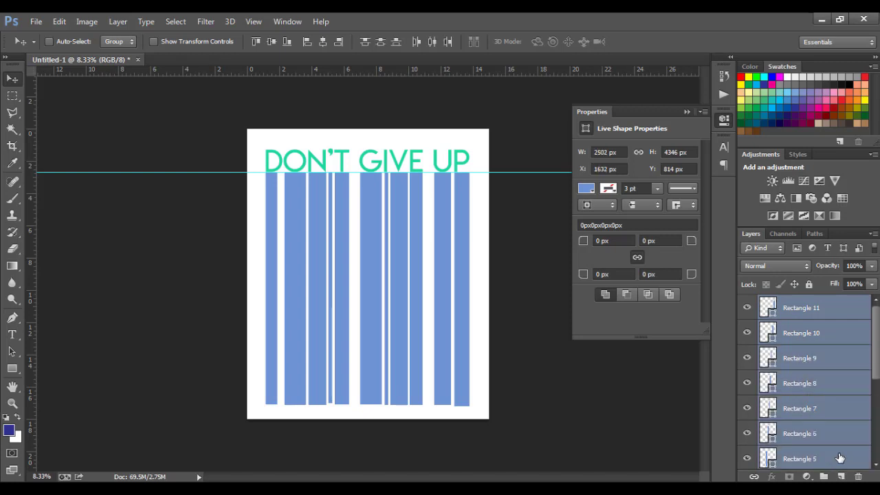
{"action": "left_click", "coordinate": [877, 467]}
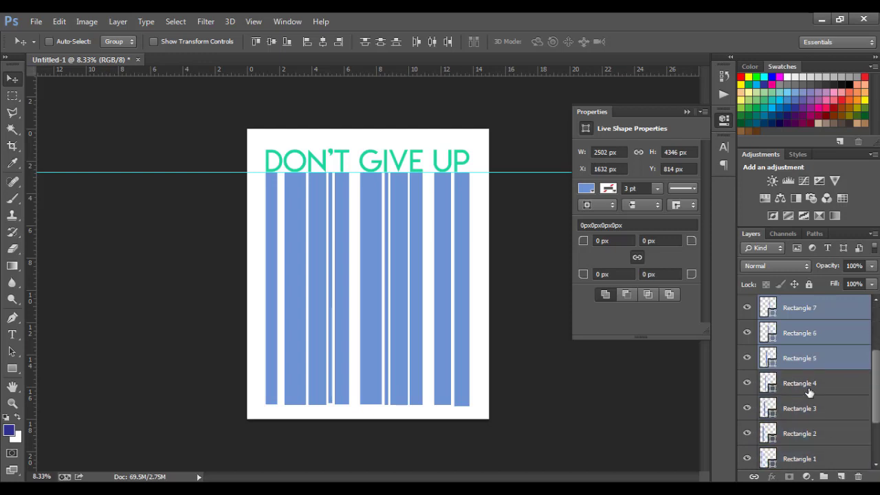
{"action": "left_click", "coordinate": [809, 390], "text": "shift"}
{"action": "left_click", "coordinate": [812, 409], "text": "shift"}
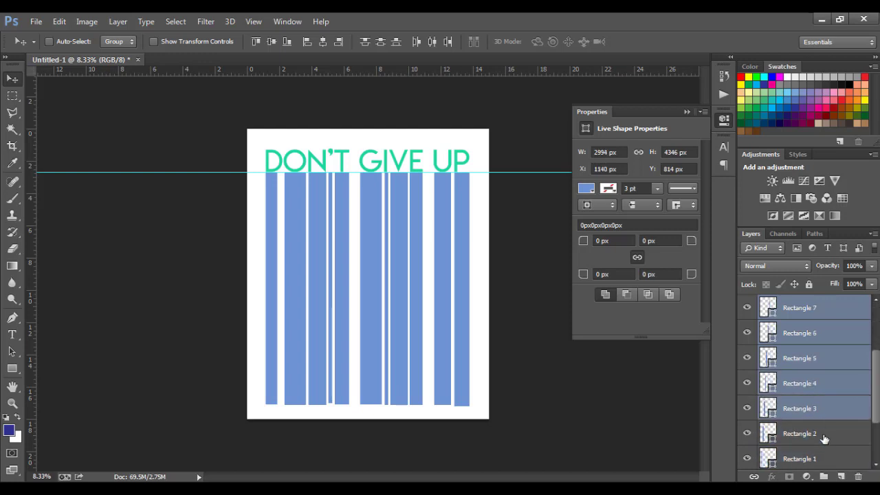
{"action": "left_click", "coordinate": [825, 436], "text": "shift"}
{"action": "left_click", "coordinate": [829, 458], "text": "shift"}
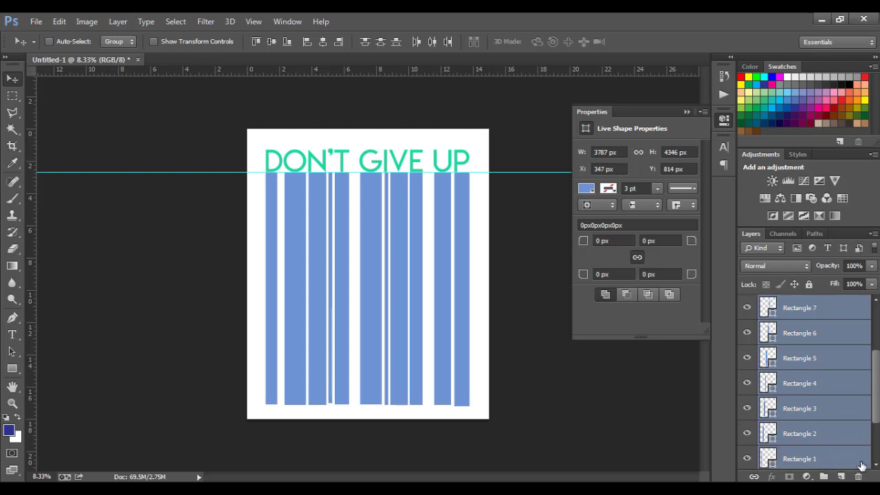
{"action": "left_click", "coordinate": [876, 466]}
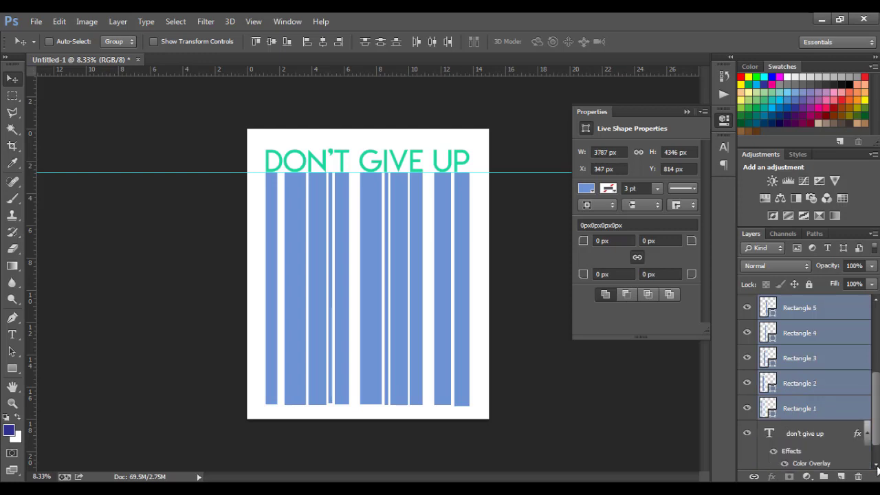
{"action": "key", "text": "ctrl+g"}
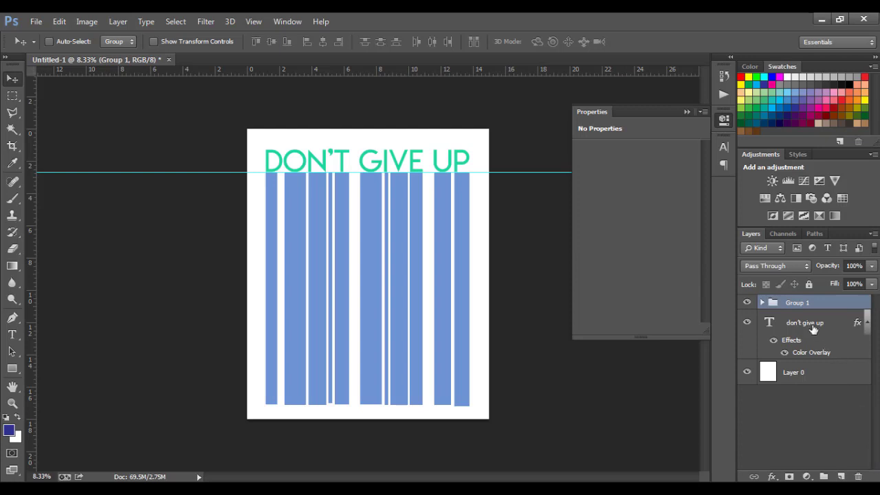
{"action": "left_click_drag", "start_coordinate": [813, 327], "coordinate": [812, 300]}
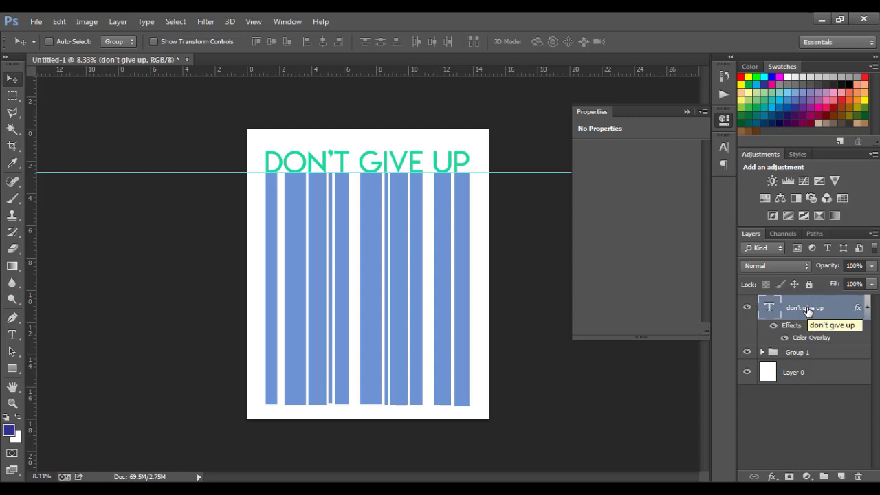
Give the bar group a Color Overlay in the text's sampled green, #1ad79f, and remove the horizontal baseline guide.
{"action": "double_click", "coordinate": [869, 355]}
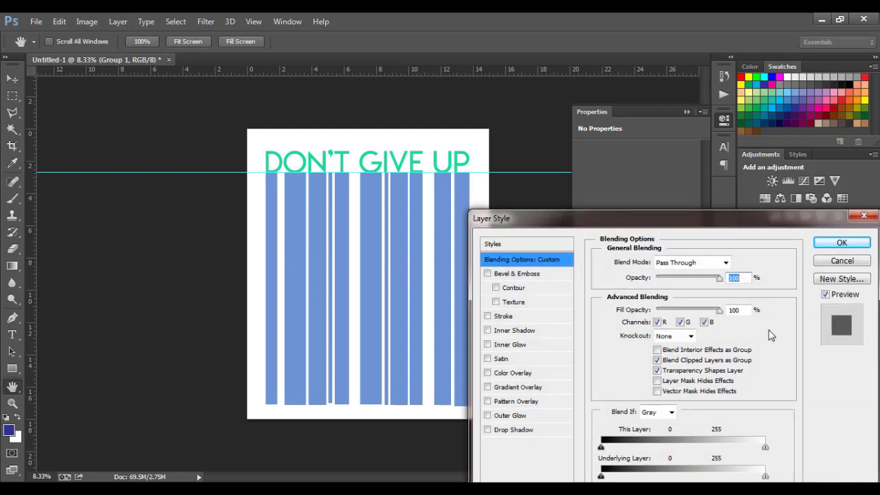
{"action": "left_click", "coordinate": [501, 373]}
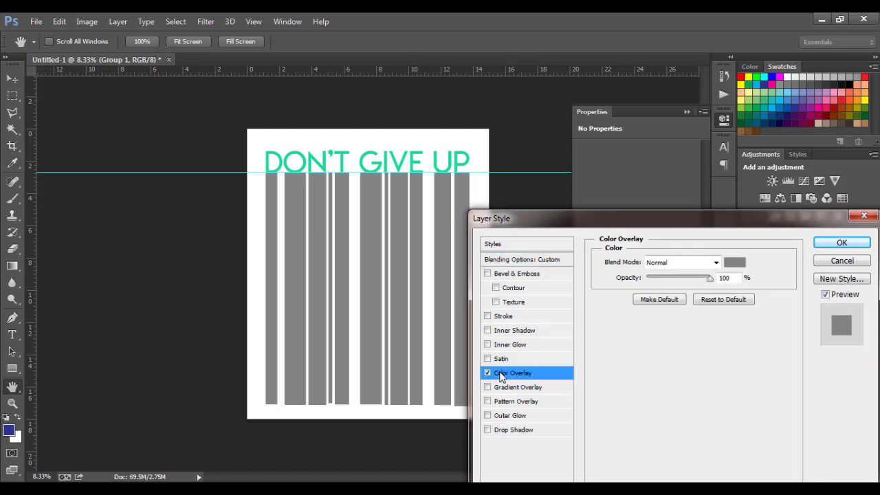
{"action": "left_click", "coordinate": [734, 262]}
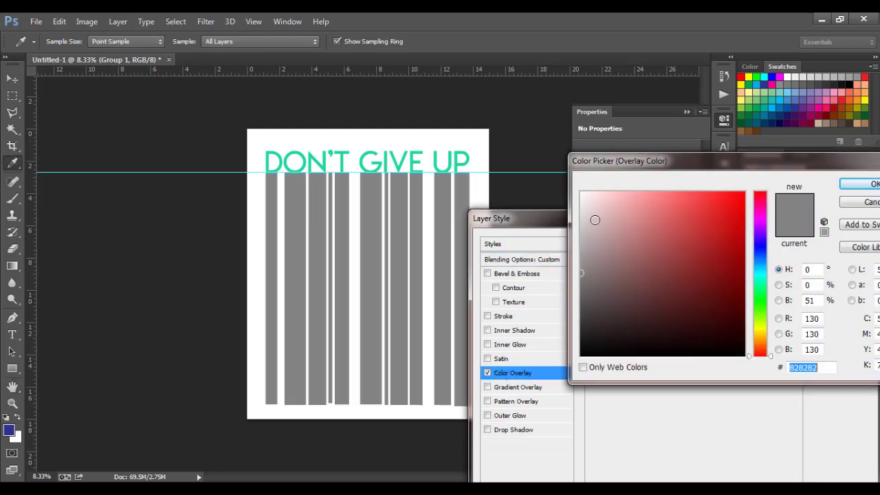
{"action": "left_click", "coordinate": [451, 165]}
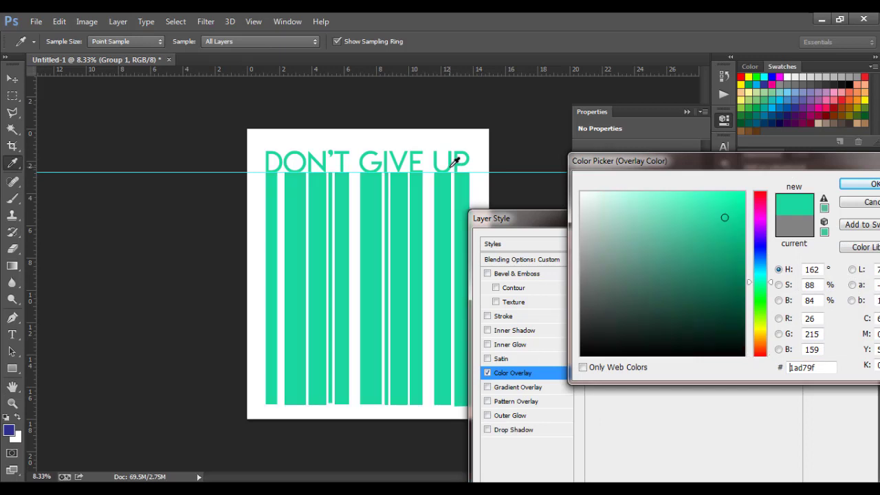
{"action": "left_click", "coordinate": [849, 190]}
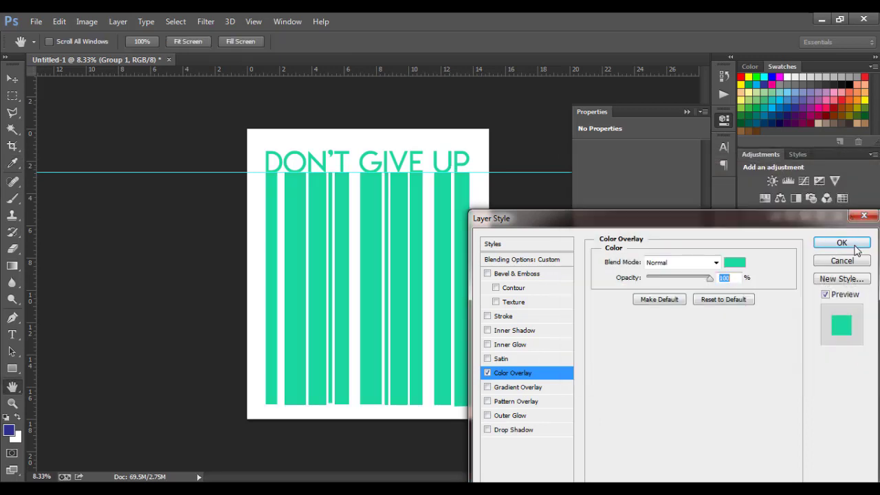
{"action": "left_click", "coordinate": [841, 241]}
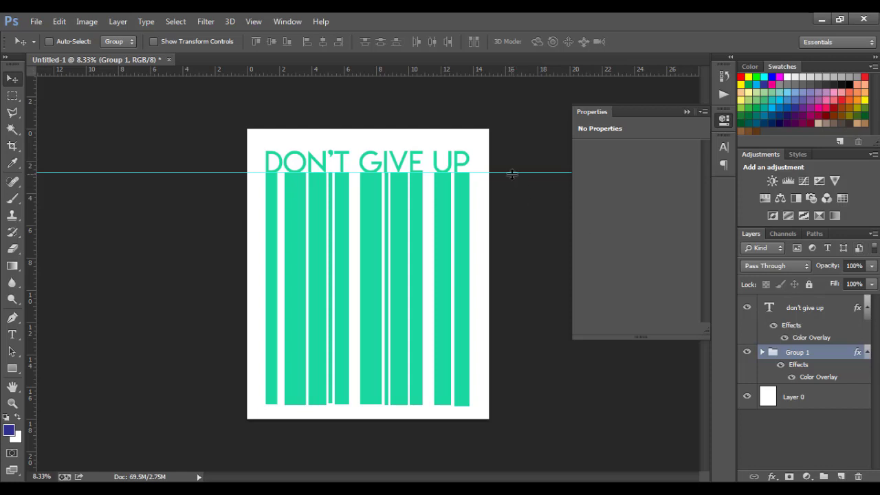
{"action": "left_click_drag", "start_coordinate": [510, 172], "coordinate": [496, 17]}
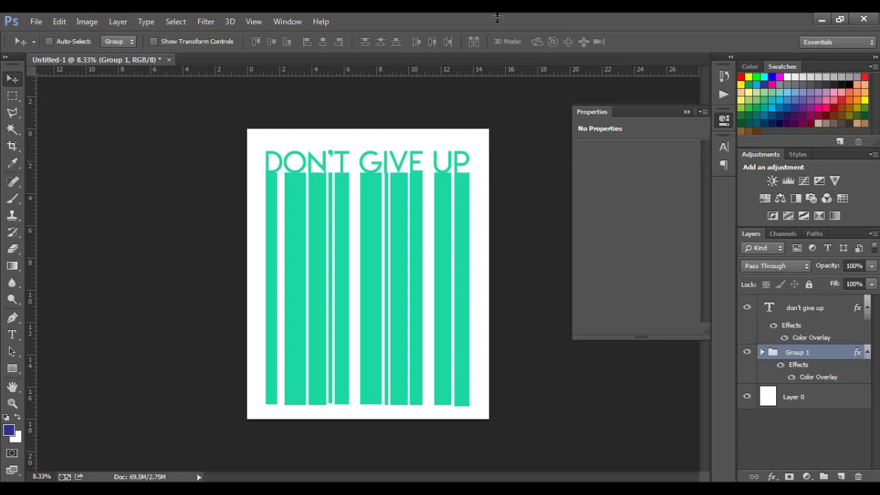
Nudge the text down so the letters overlap the tops of the bars, and hide the white background Layer 0.
{"action": "left_click", "coordinate": [815, 311]}
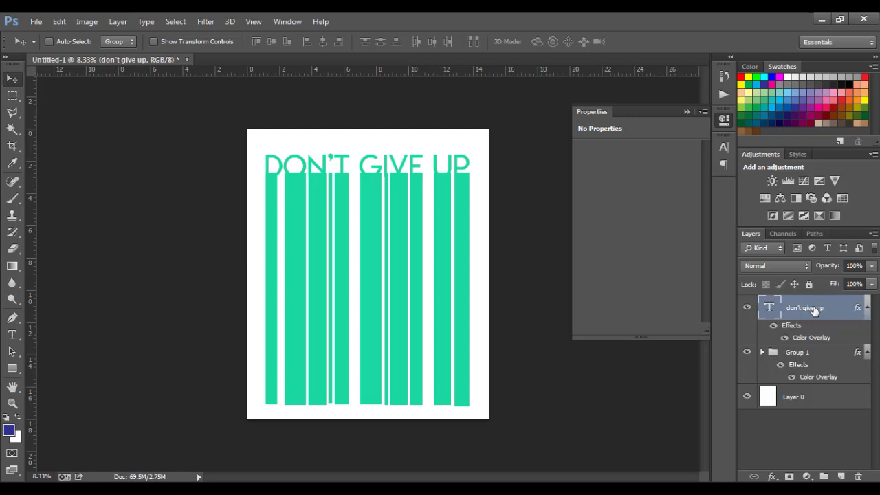
{"action": "key", "text": "shift+Left"}
{"action": "key", "text": "shift+Left"}
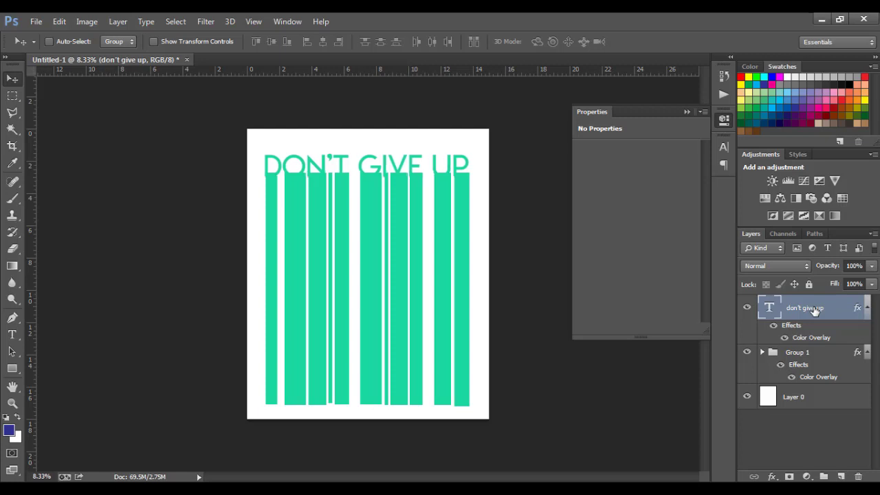
{"action": "key", "text": "shift+Right"}
{"action": "key", "text": "shift+Right"}
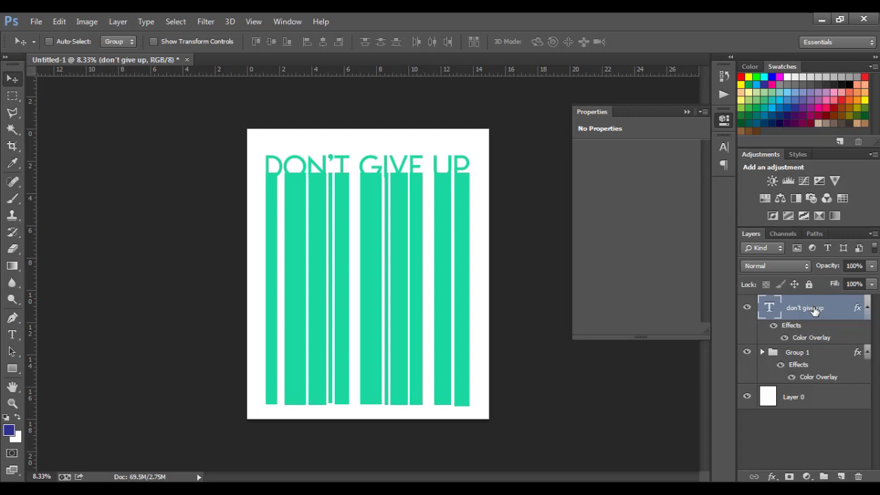
{"action": "left_click", "coordinate": [748, 397]}
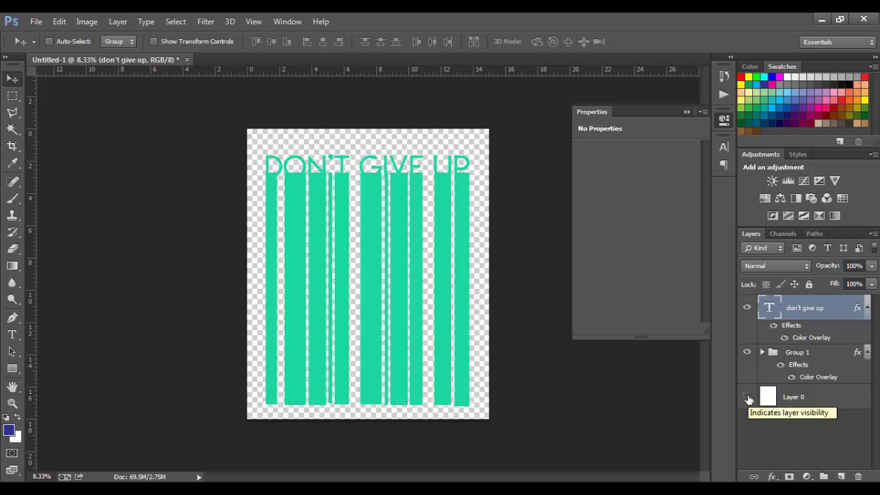